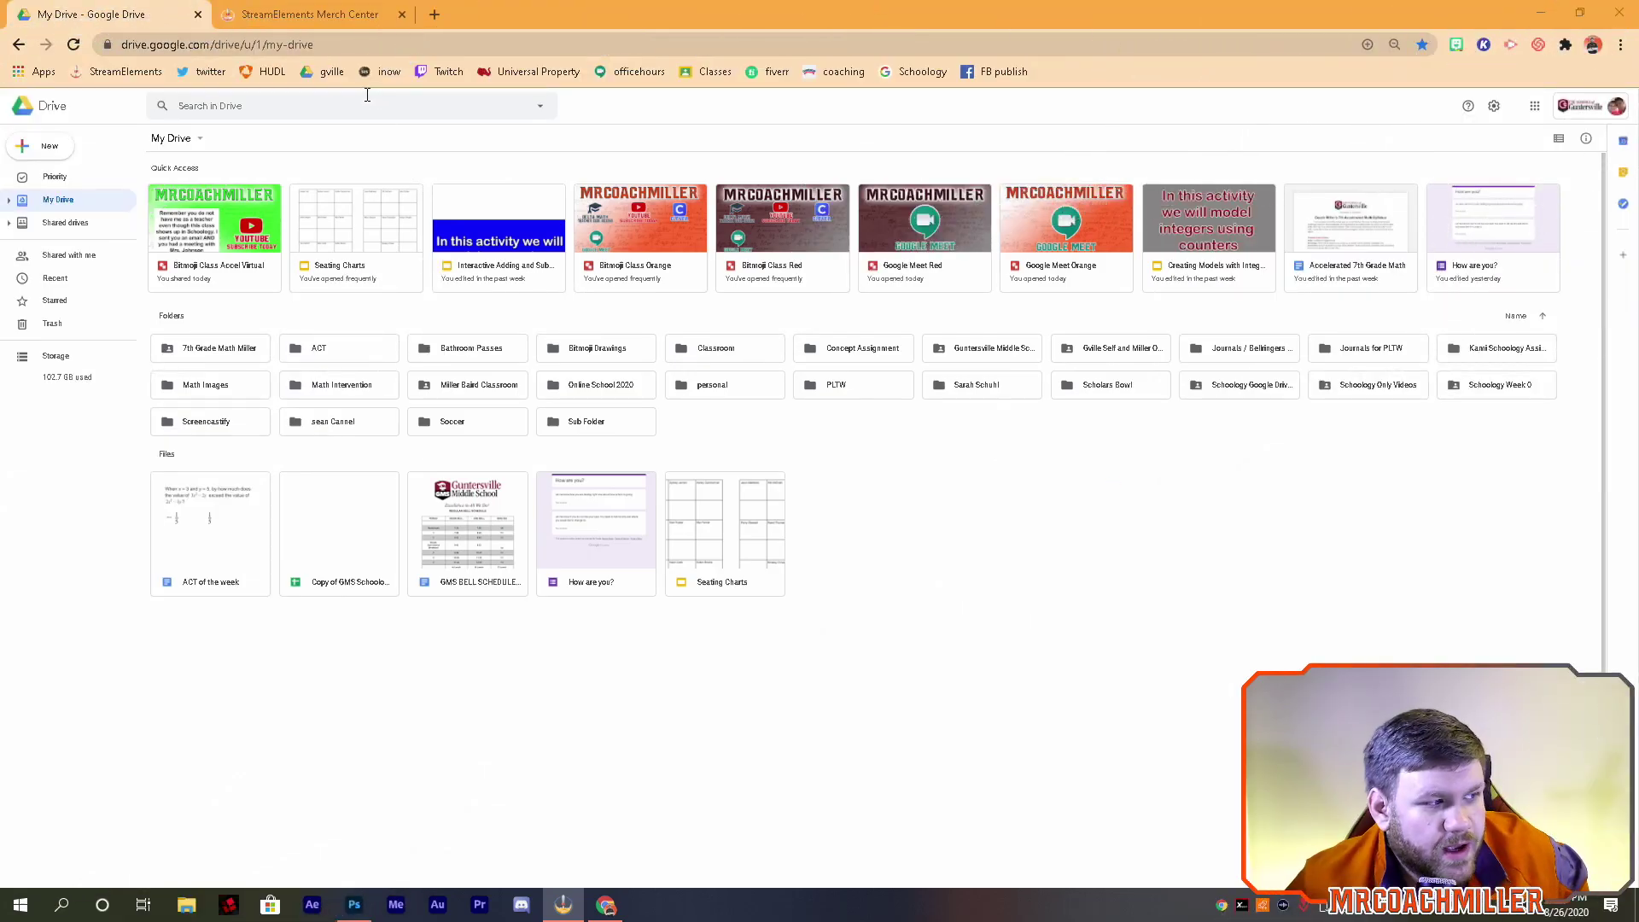
Step: Switch to the StreamElements Merch Center tab and browse its eleven math-teacher shirts, hoodies and mugs
left_click(304, 14)
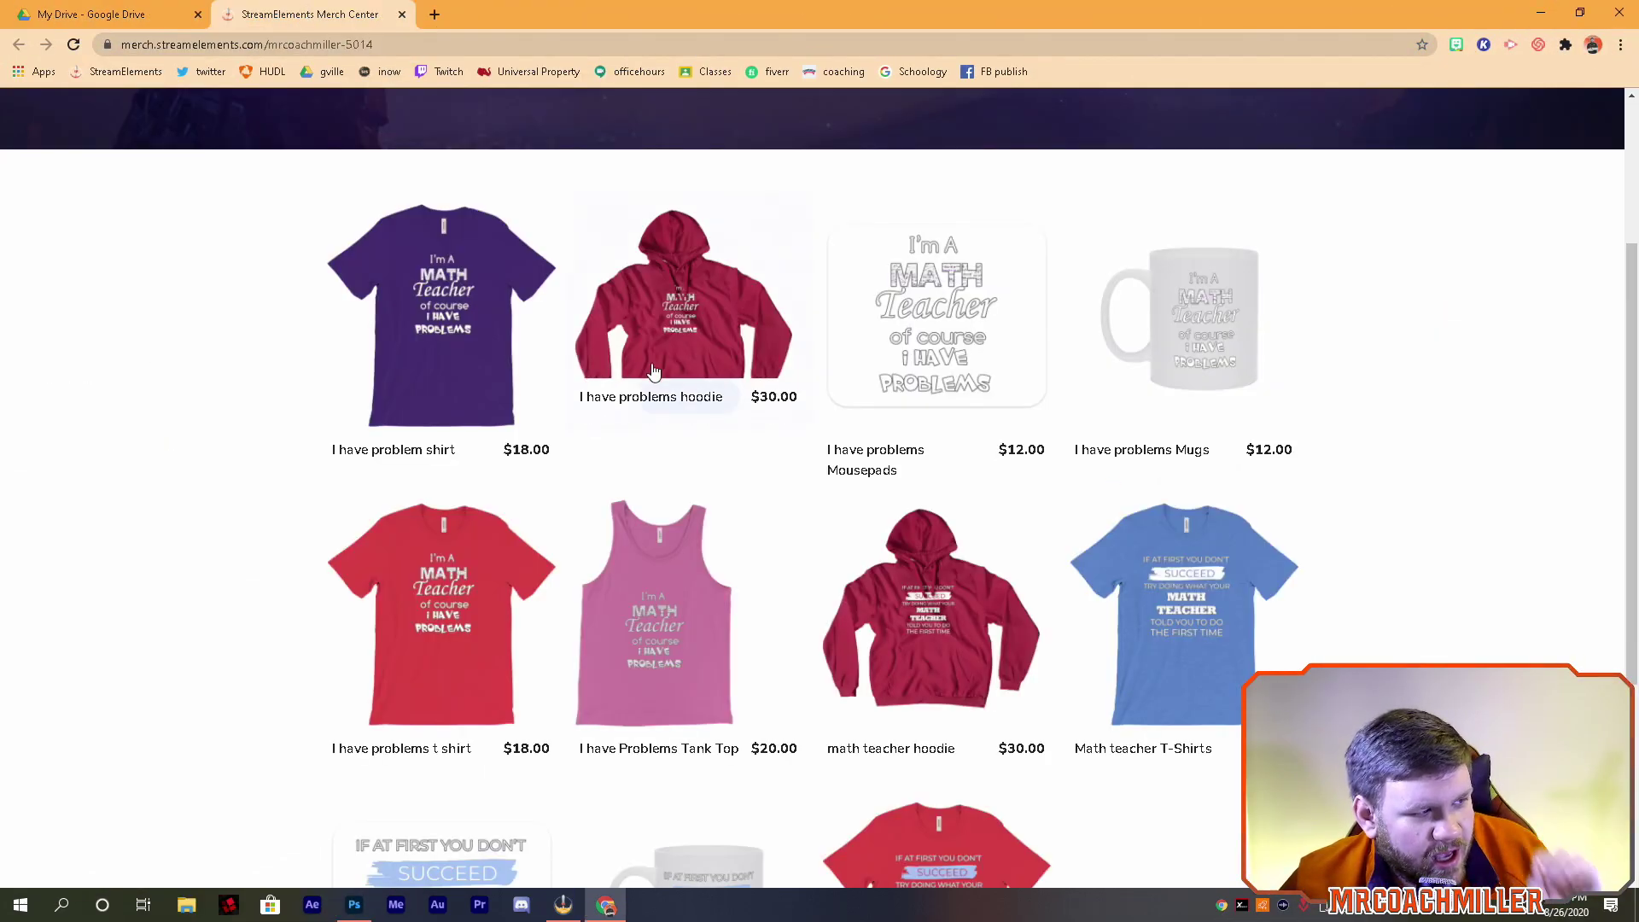
scroll(752, 444, "down", 3)
scroll(764, 449, "down", 1)
scroll(734, 359, "up", 4)
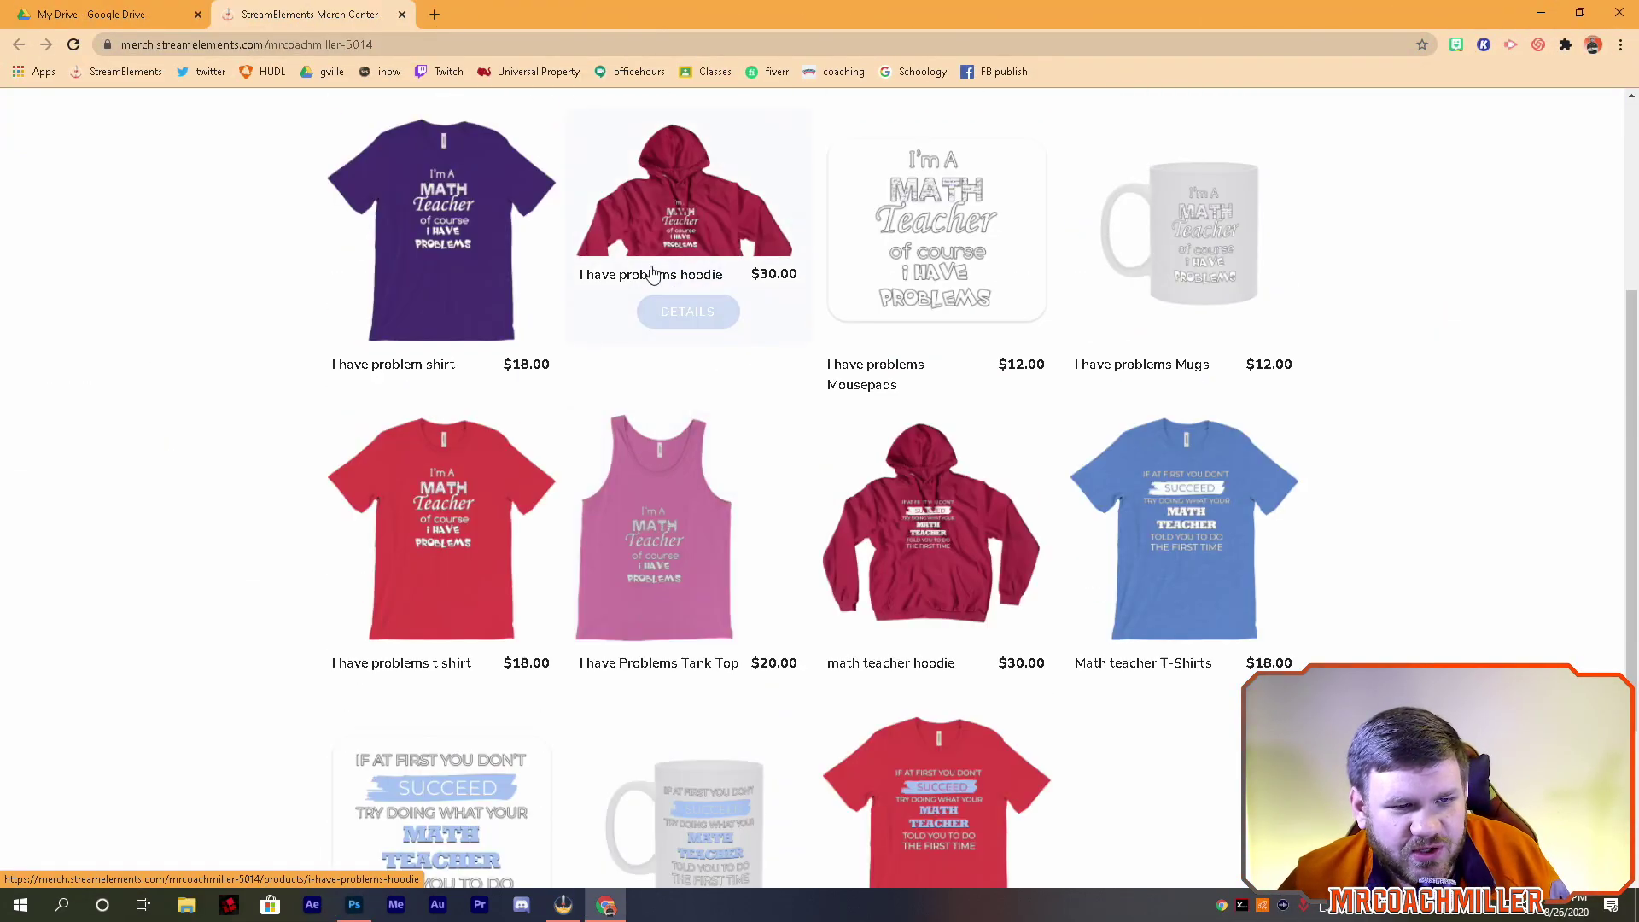
scroll(1240, 409, "down", 2)
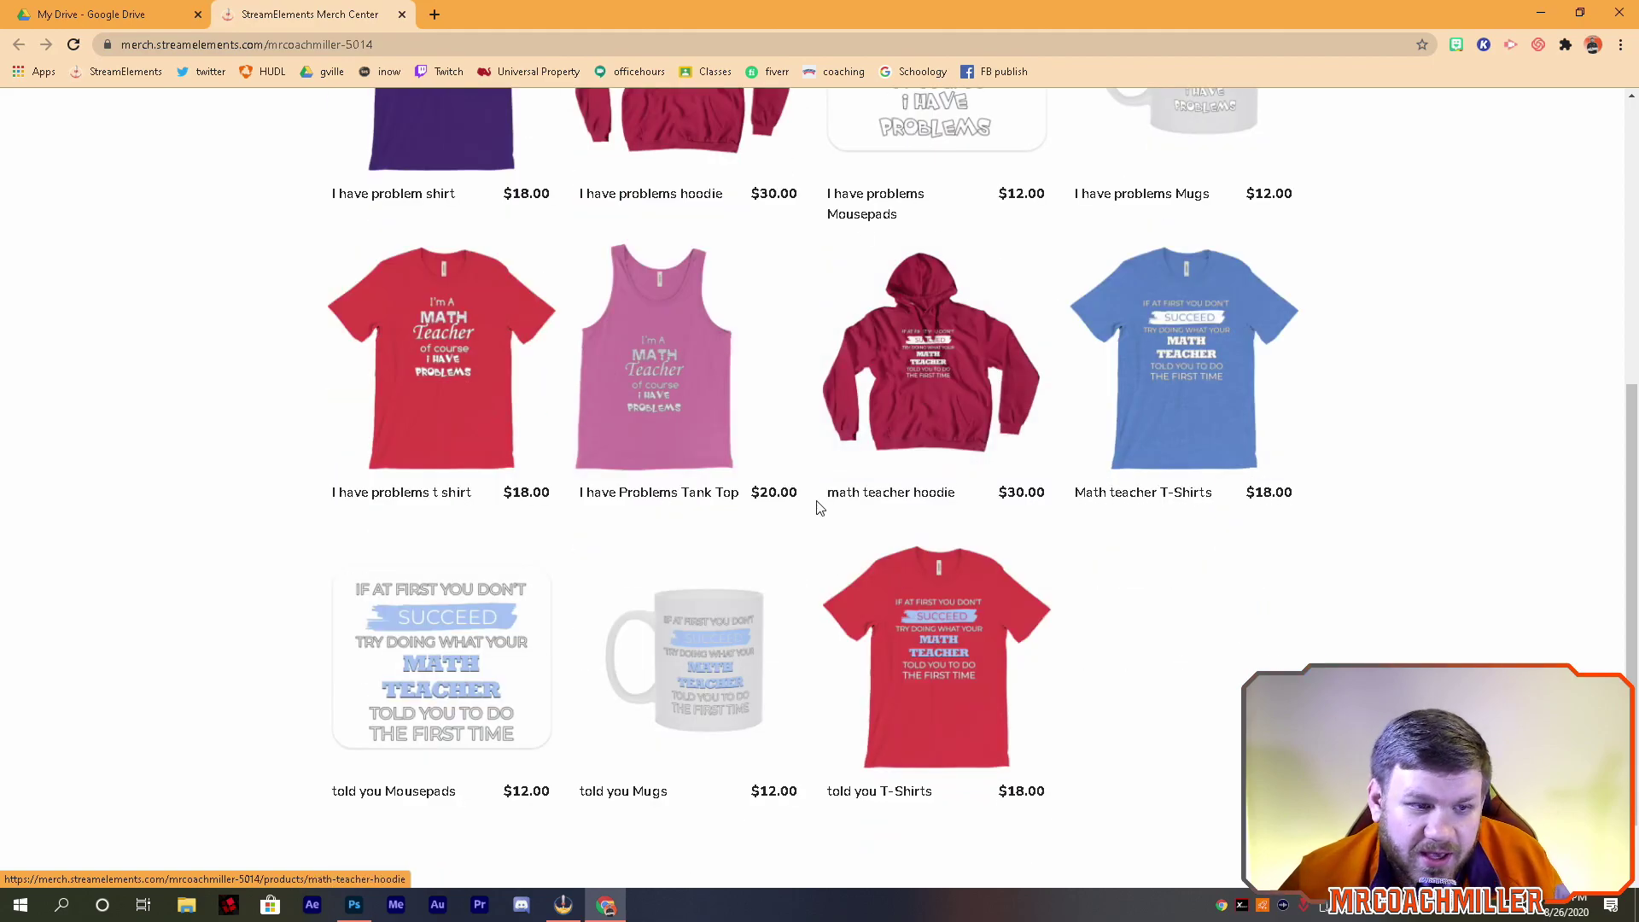
scroll(573, 294, "up", 2)
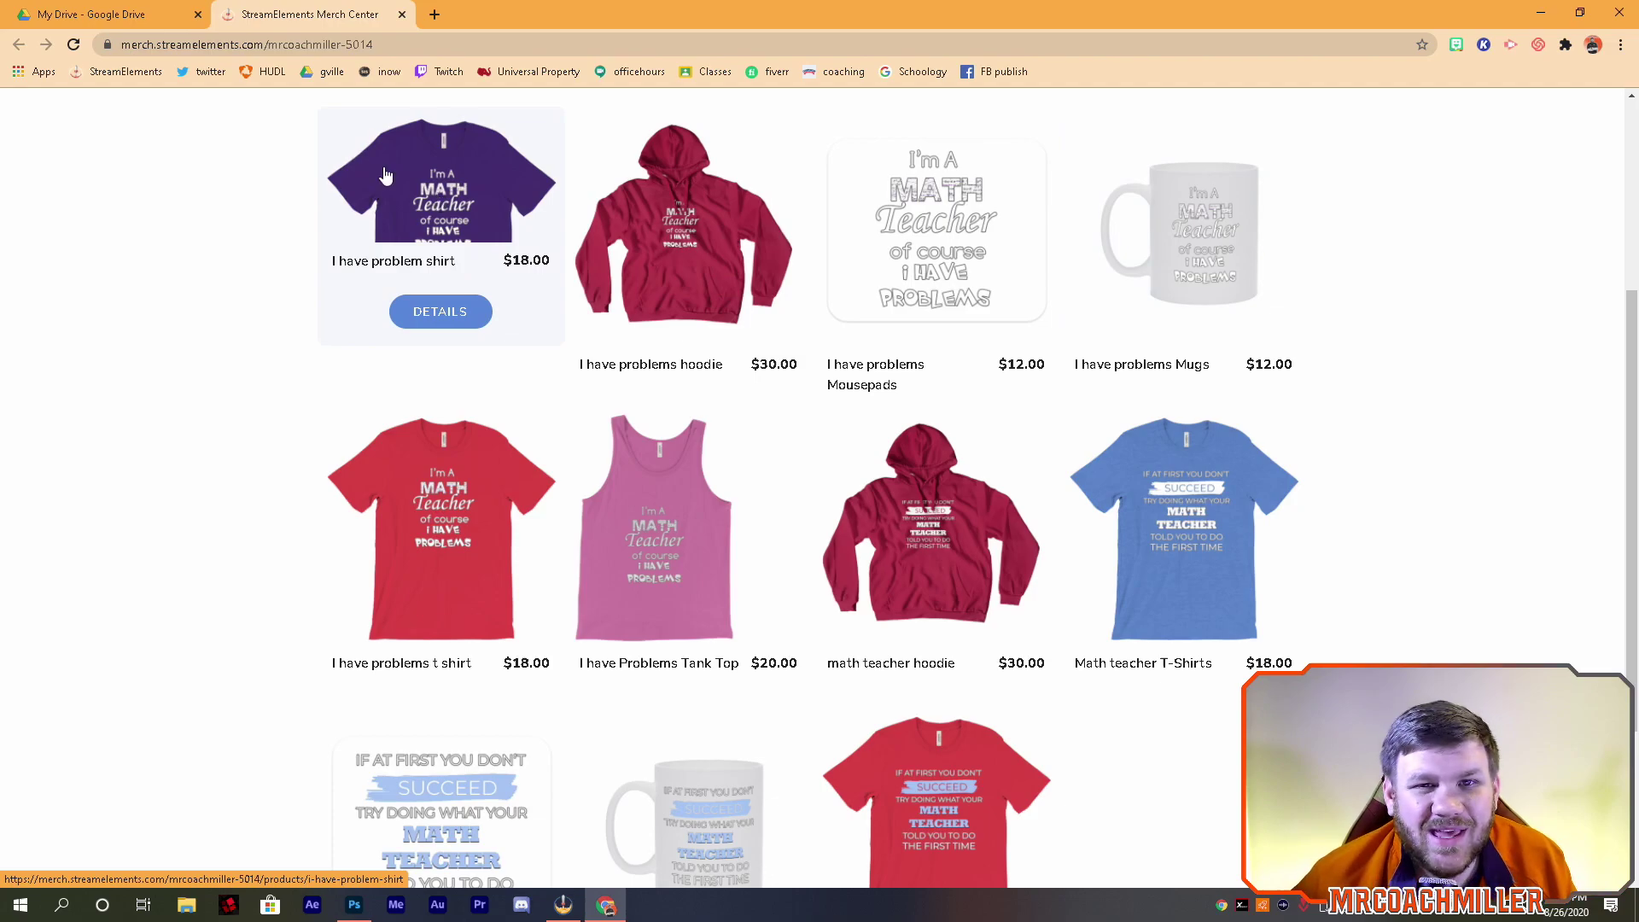
scroll(849, 322, "down", 2)
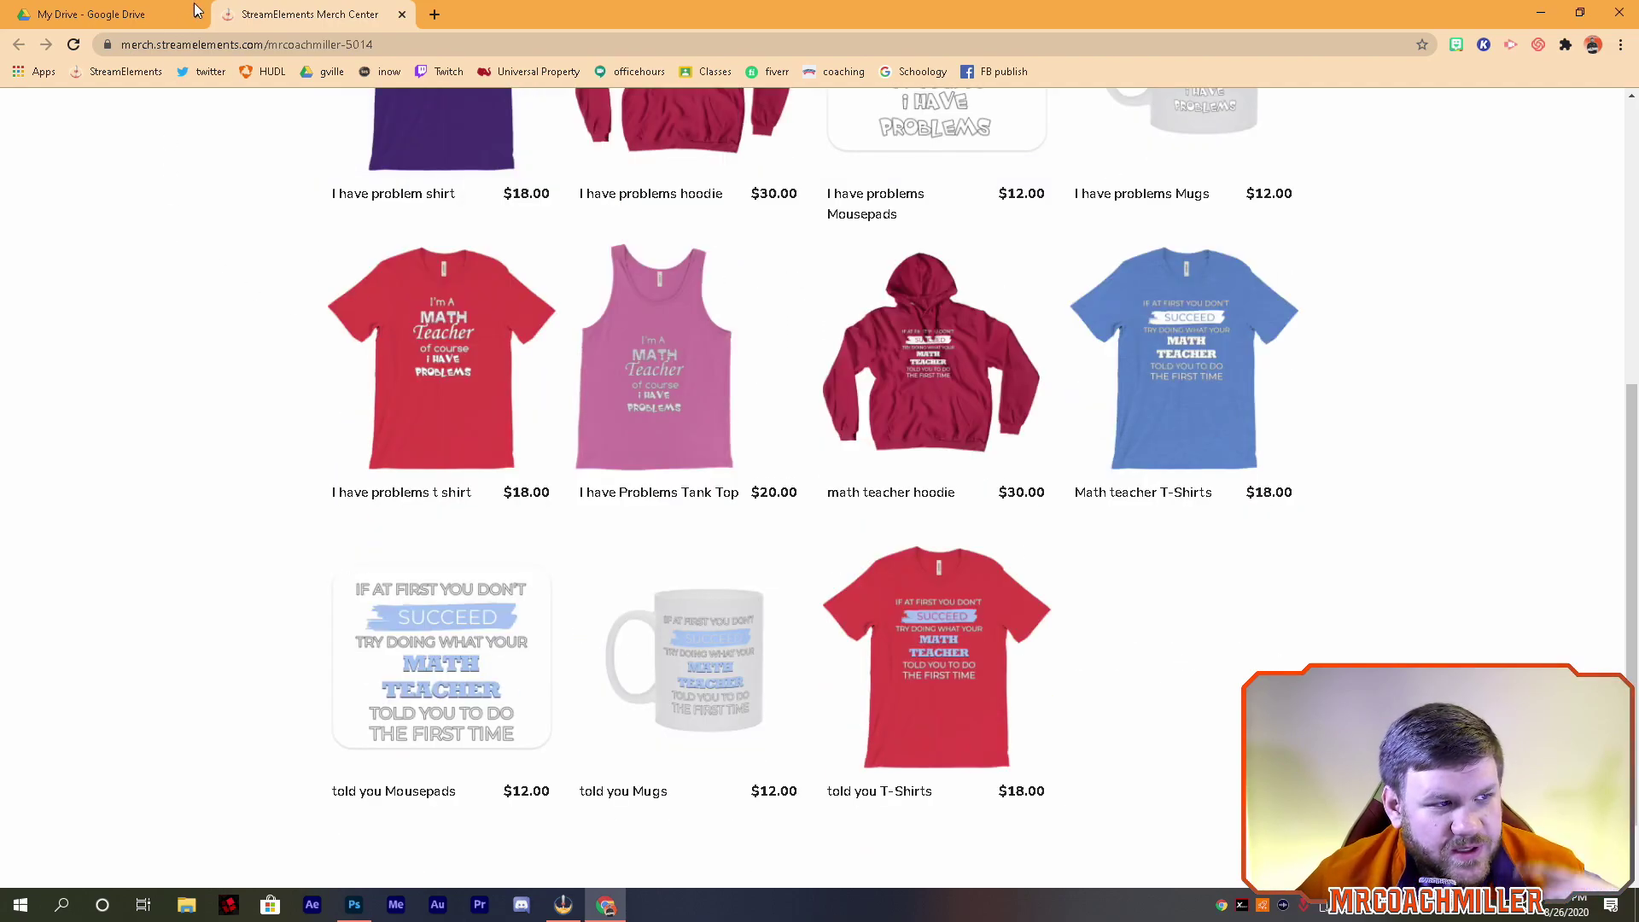
Step: Return to the Google Drive tab, box-select the five files in My Drive, then clear the selection
left_click(122, 17)
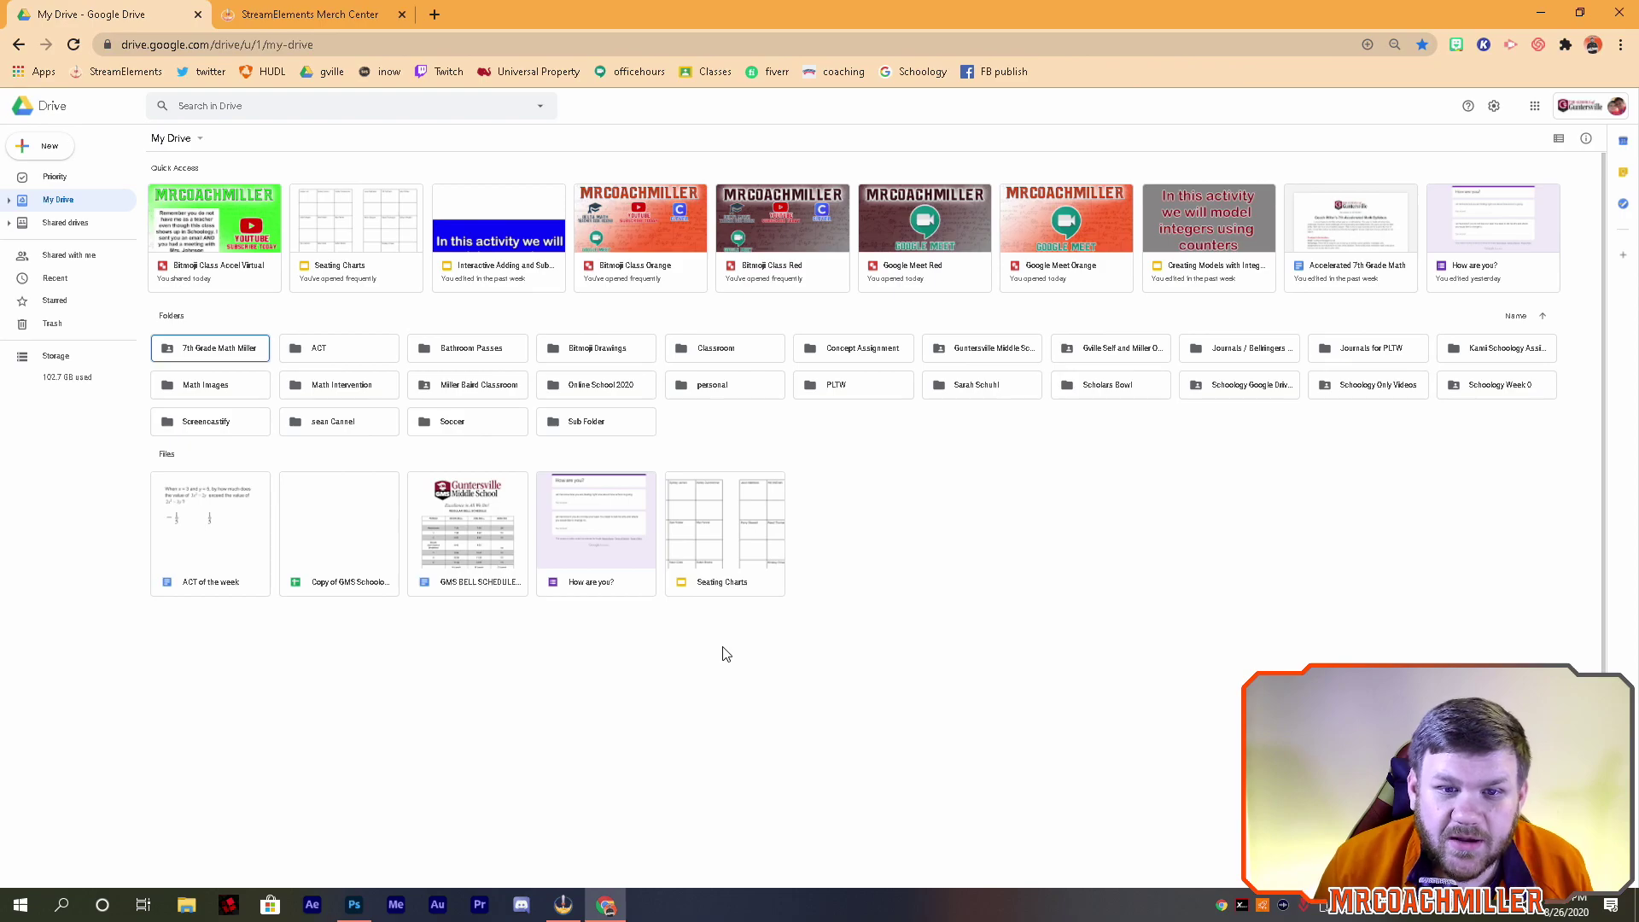
left_click_drag(943, 694, 120, 503)
left_click_drag(922, 684, 511, 666)
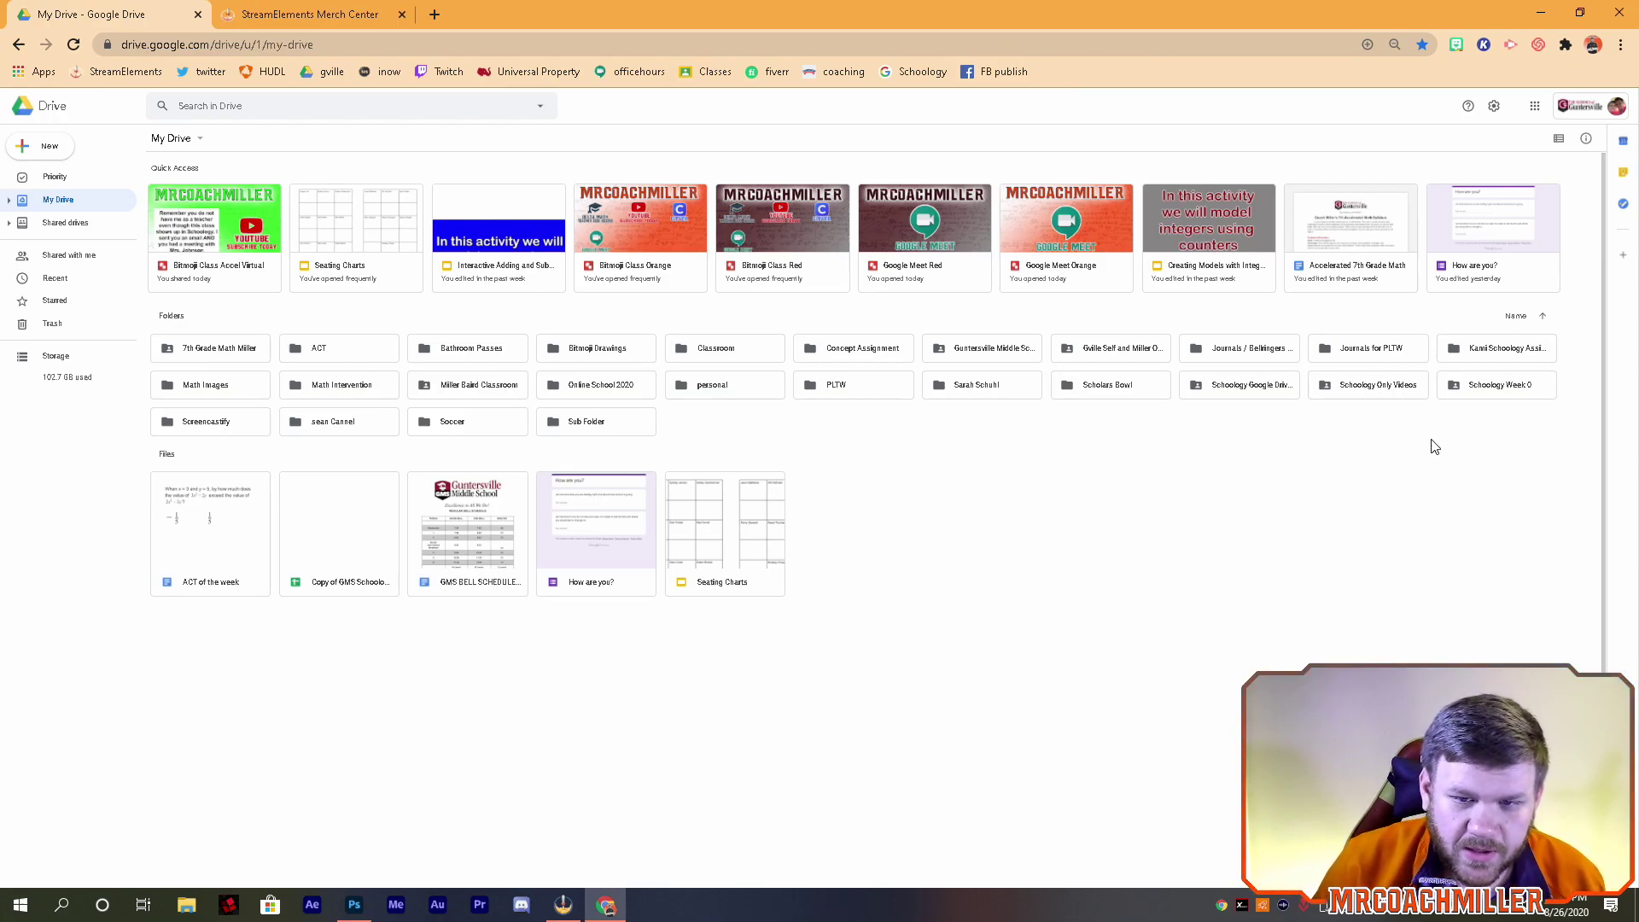
right_click(198, 349)
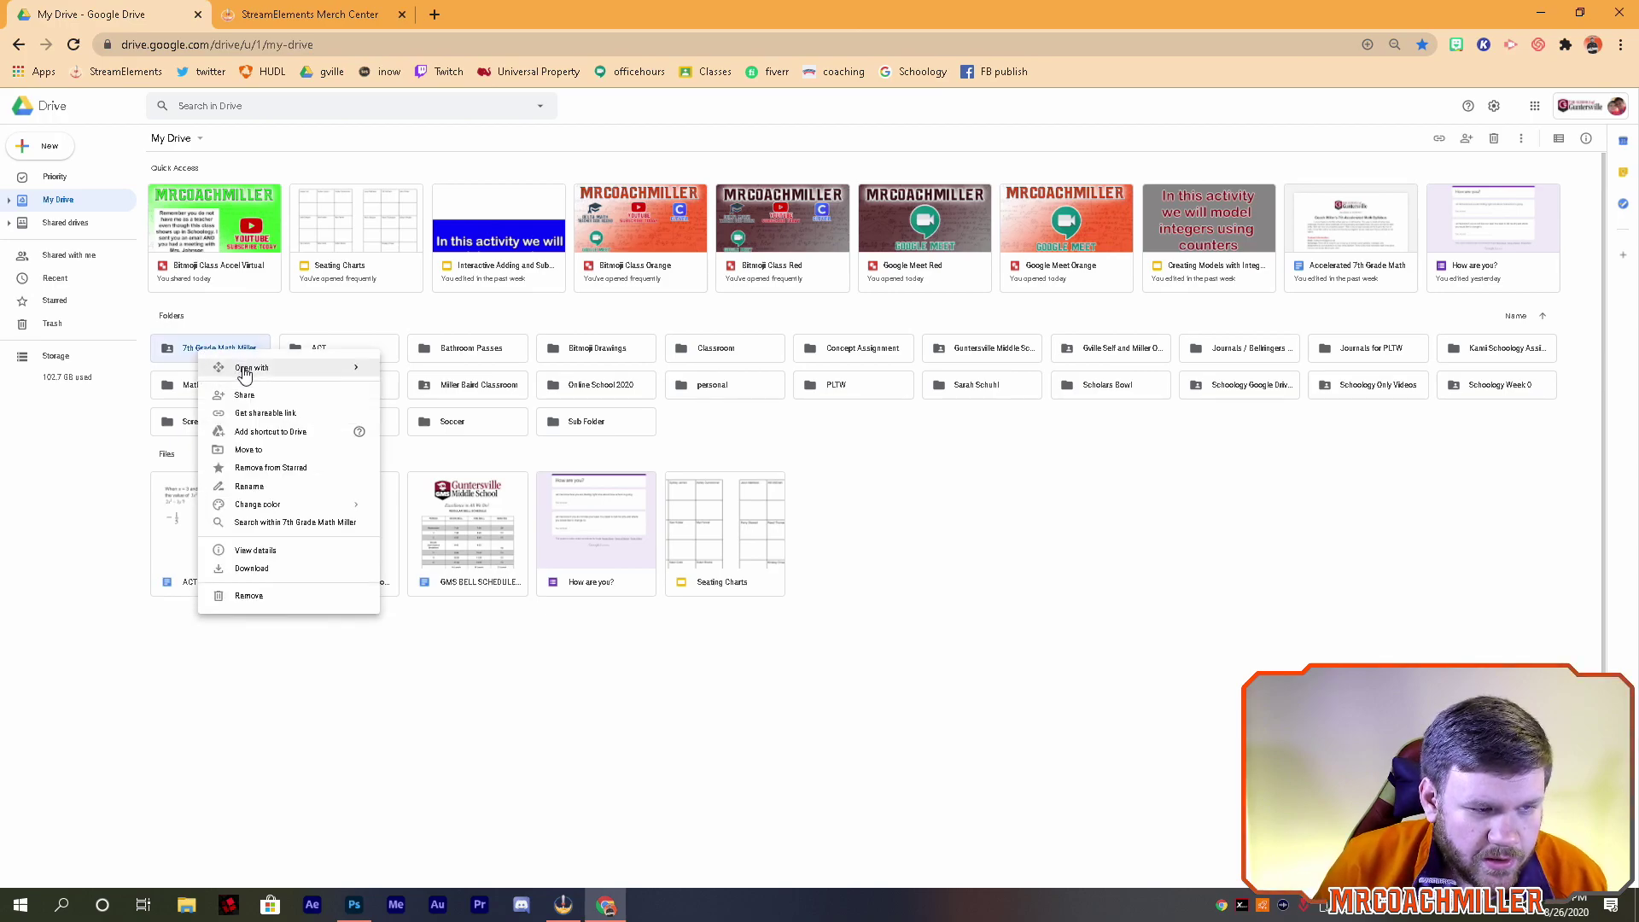
left_click(244, 396)
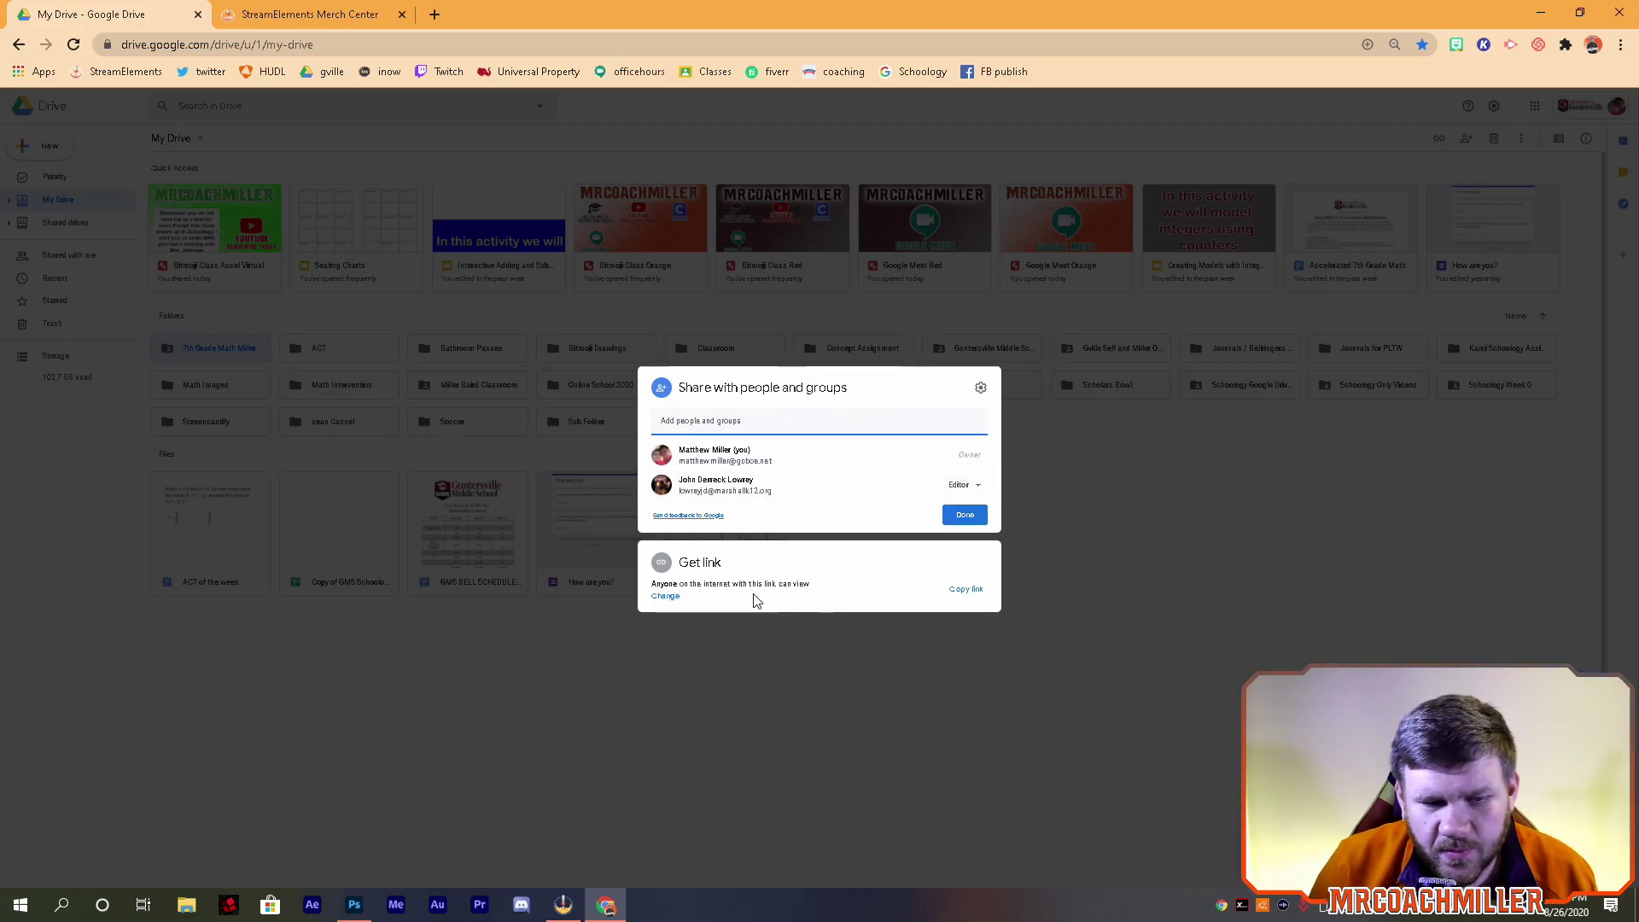
left_click(1246, 536)
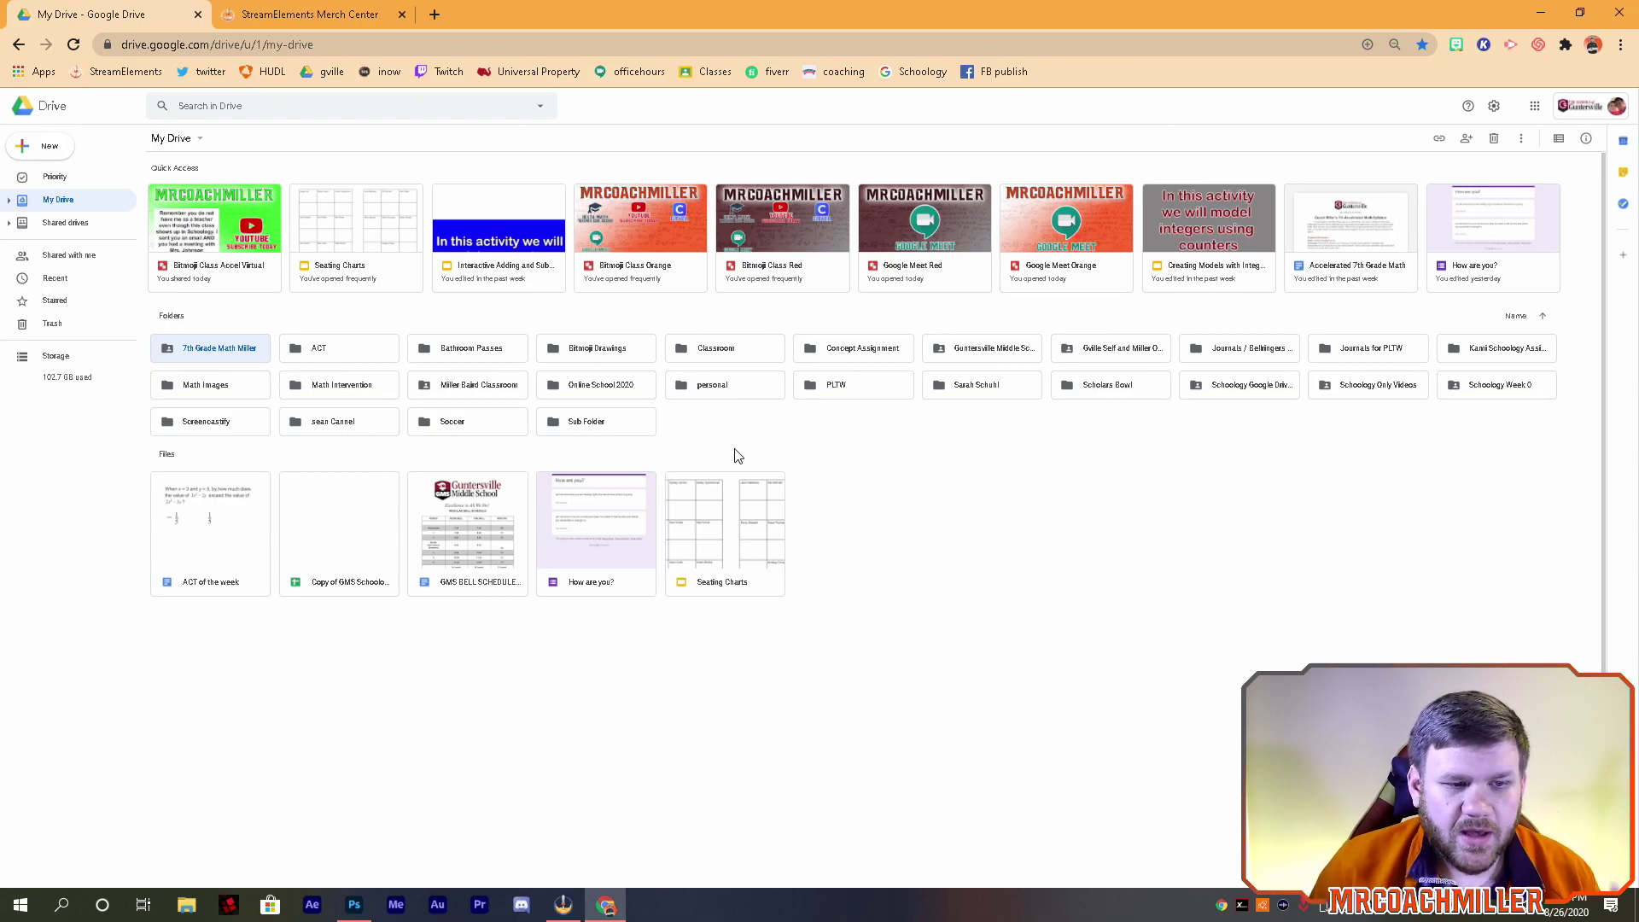
Step: Create a new folder in My Drive named 'schoology'
left_click(40, 146)
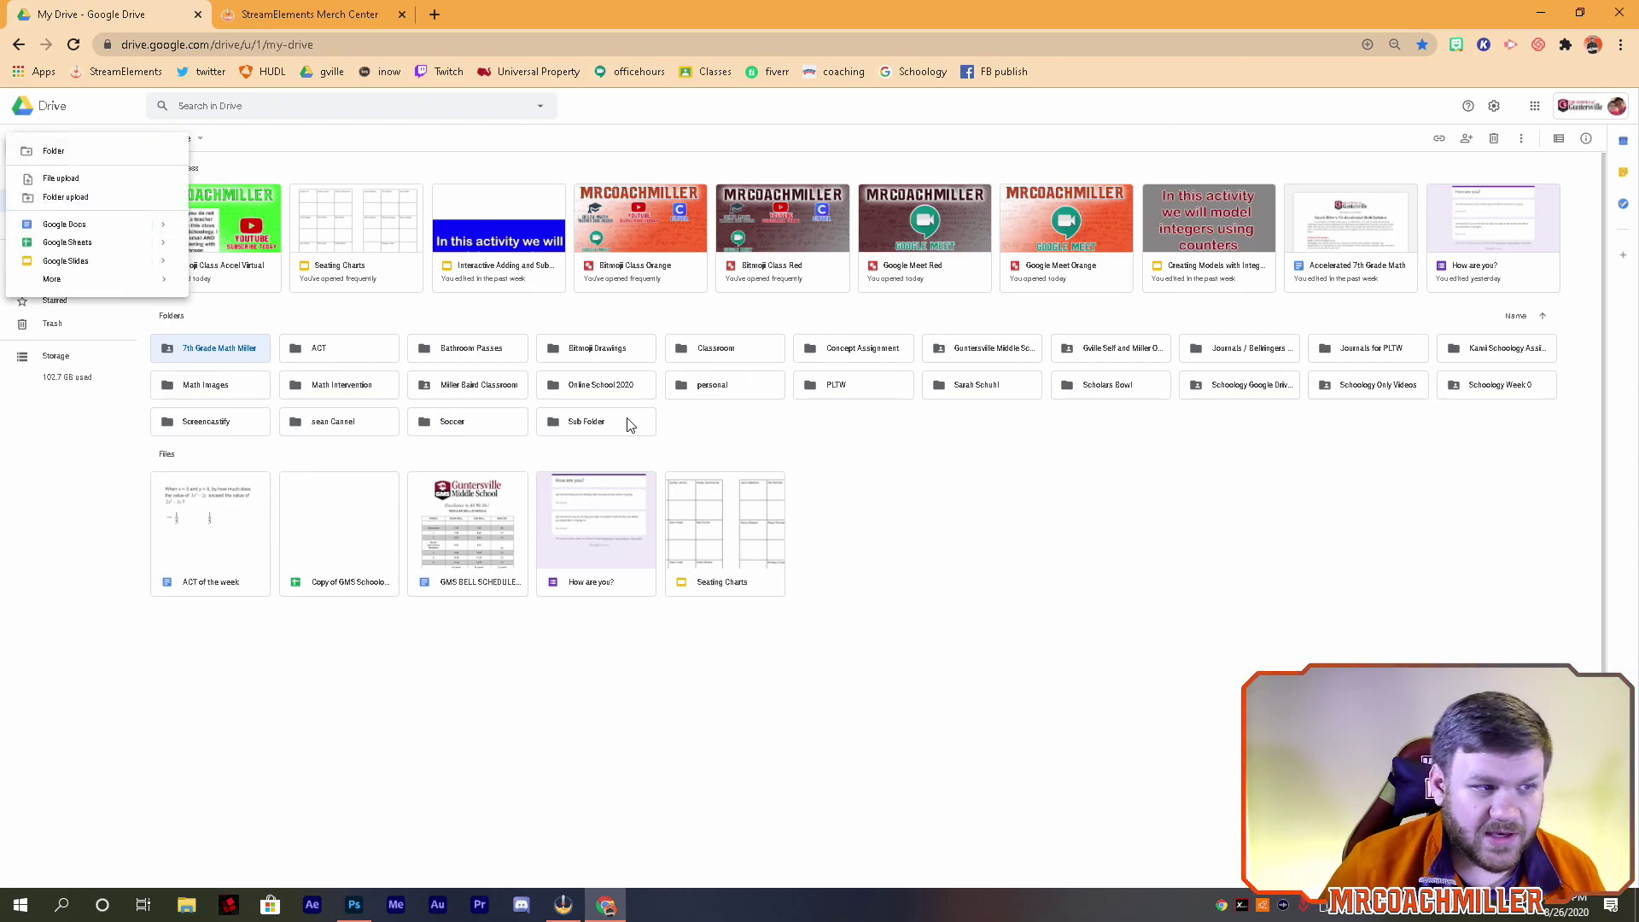
left_click(53, 151)
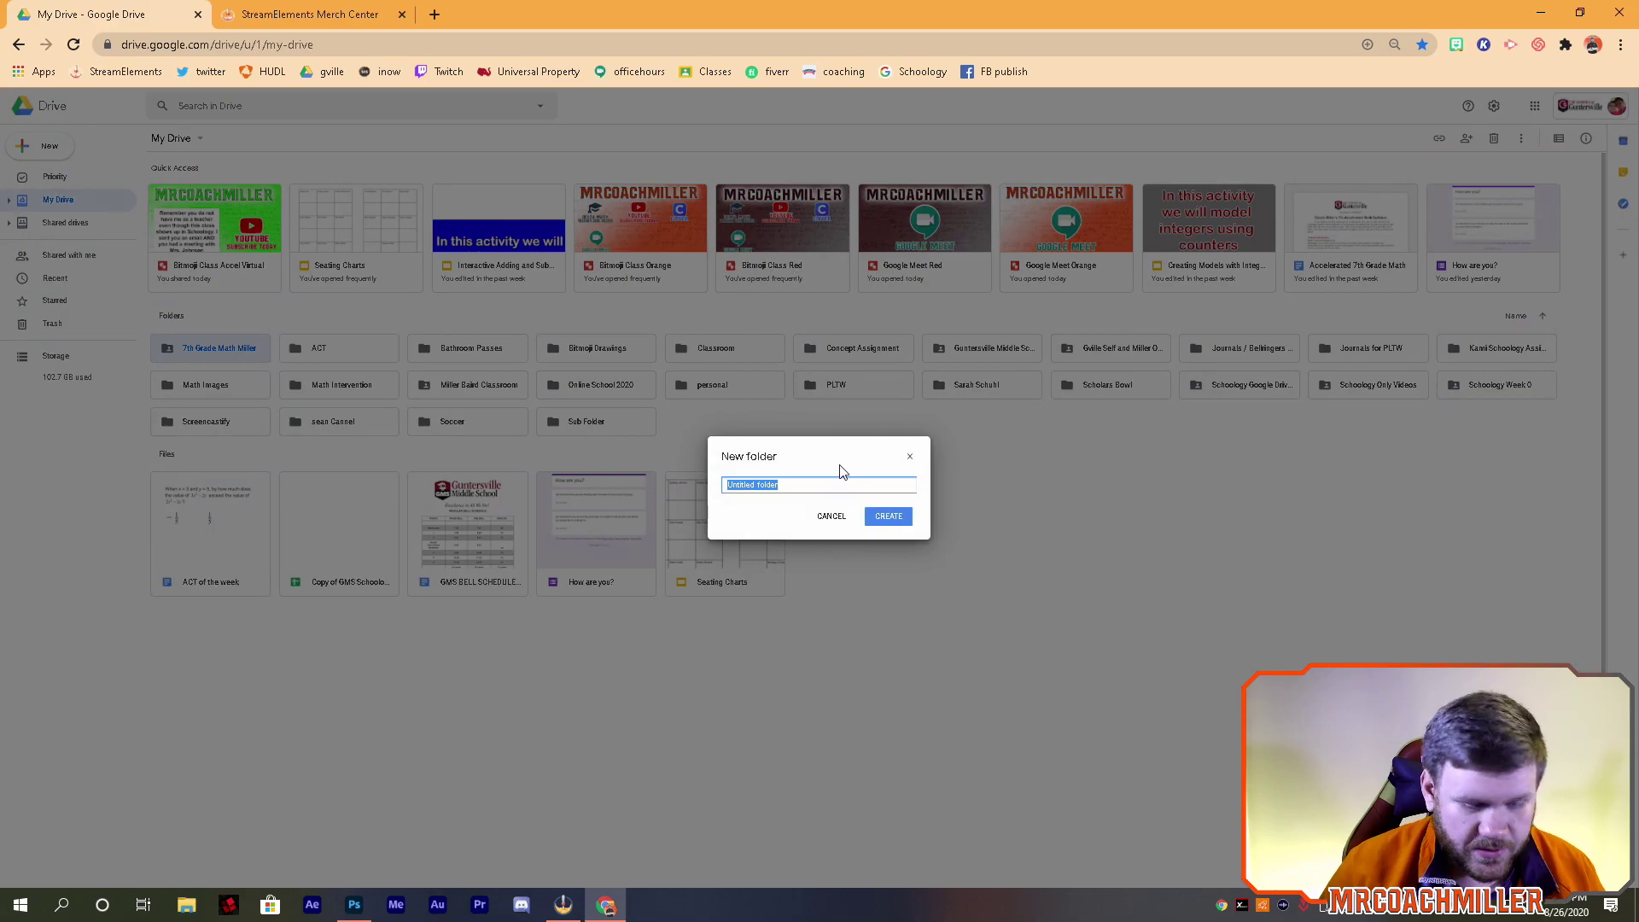
type("s")
type("choolo")
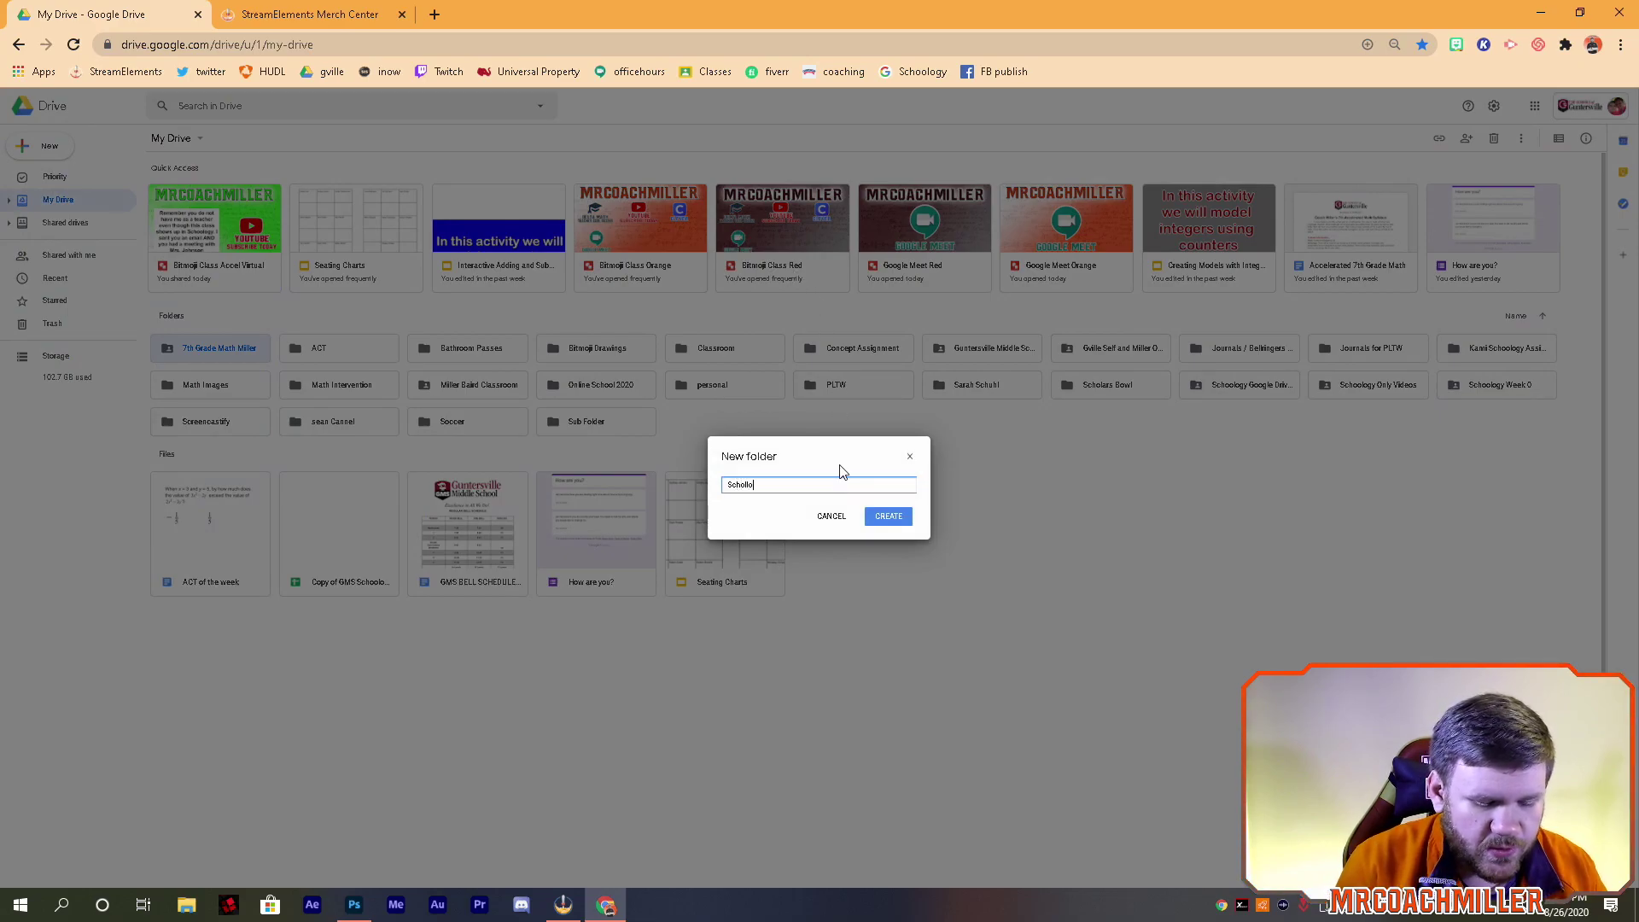
type("gy")
key("Return")
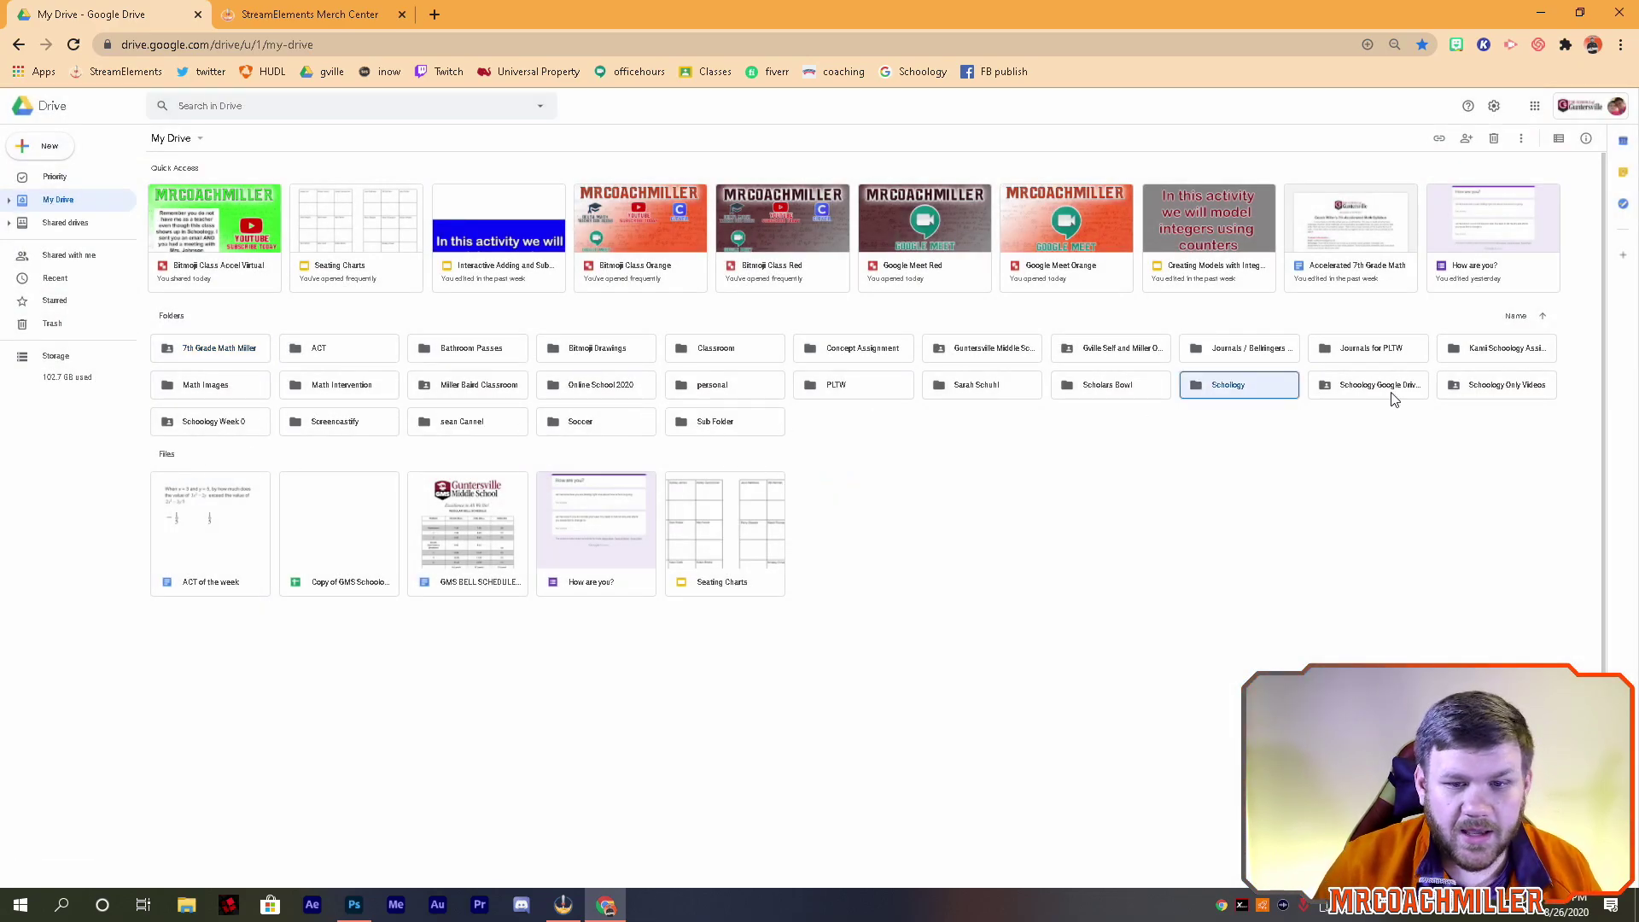
Step: Share the schoology folder so anyone with the link can view it
right_click(1249, 398)
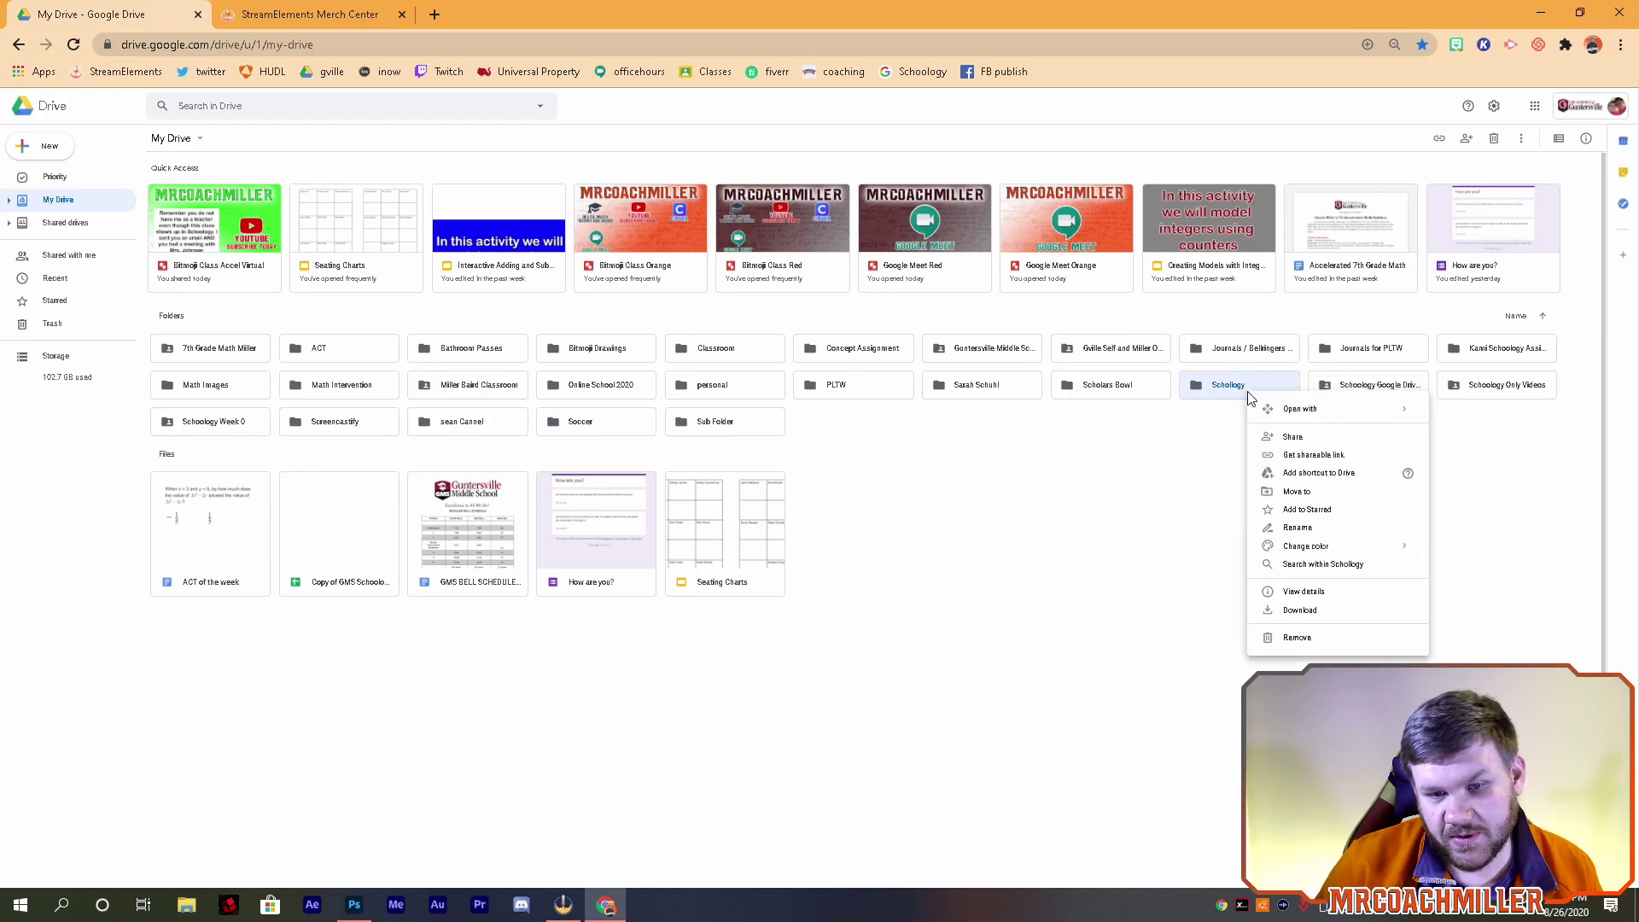
left_click(1281, 441)
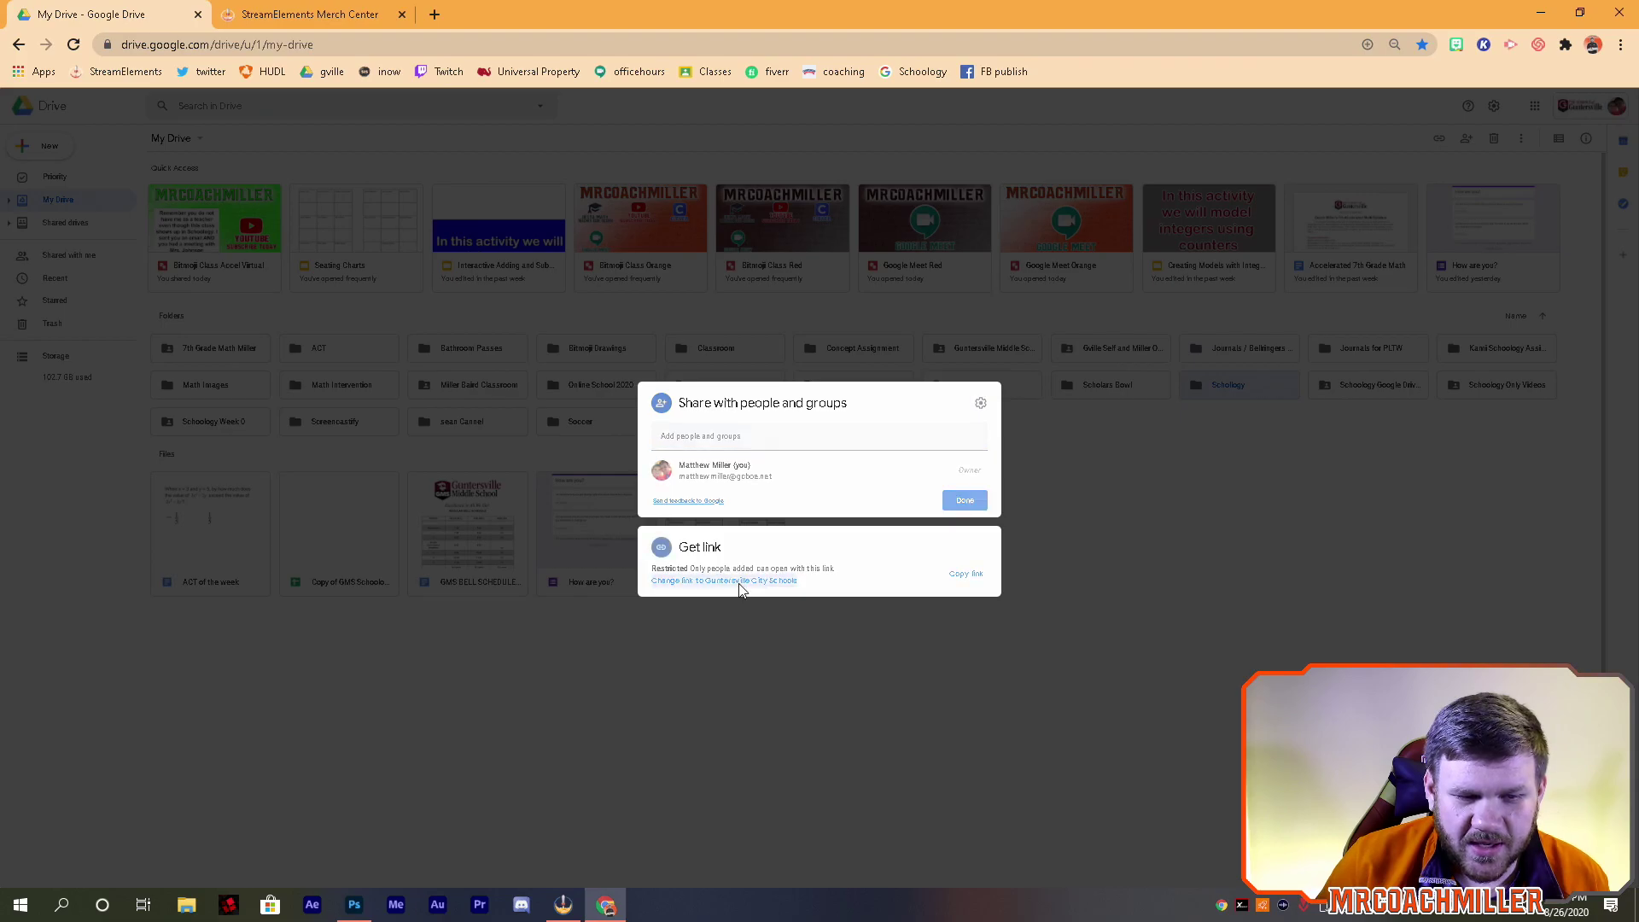
left_click(741, 582)
left_click(774, 534)
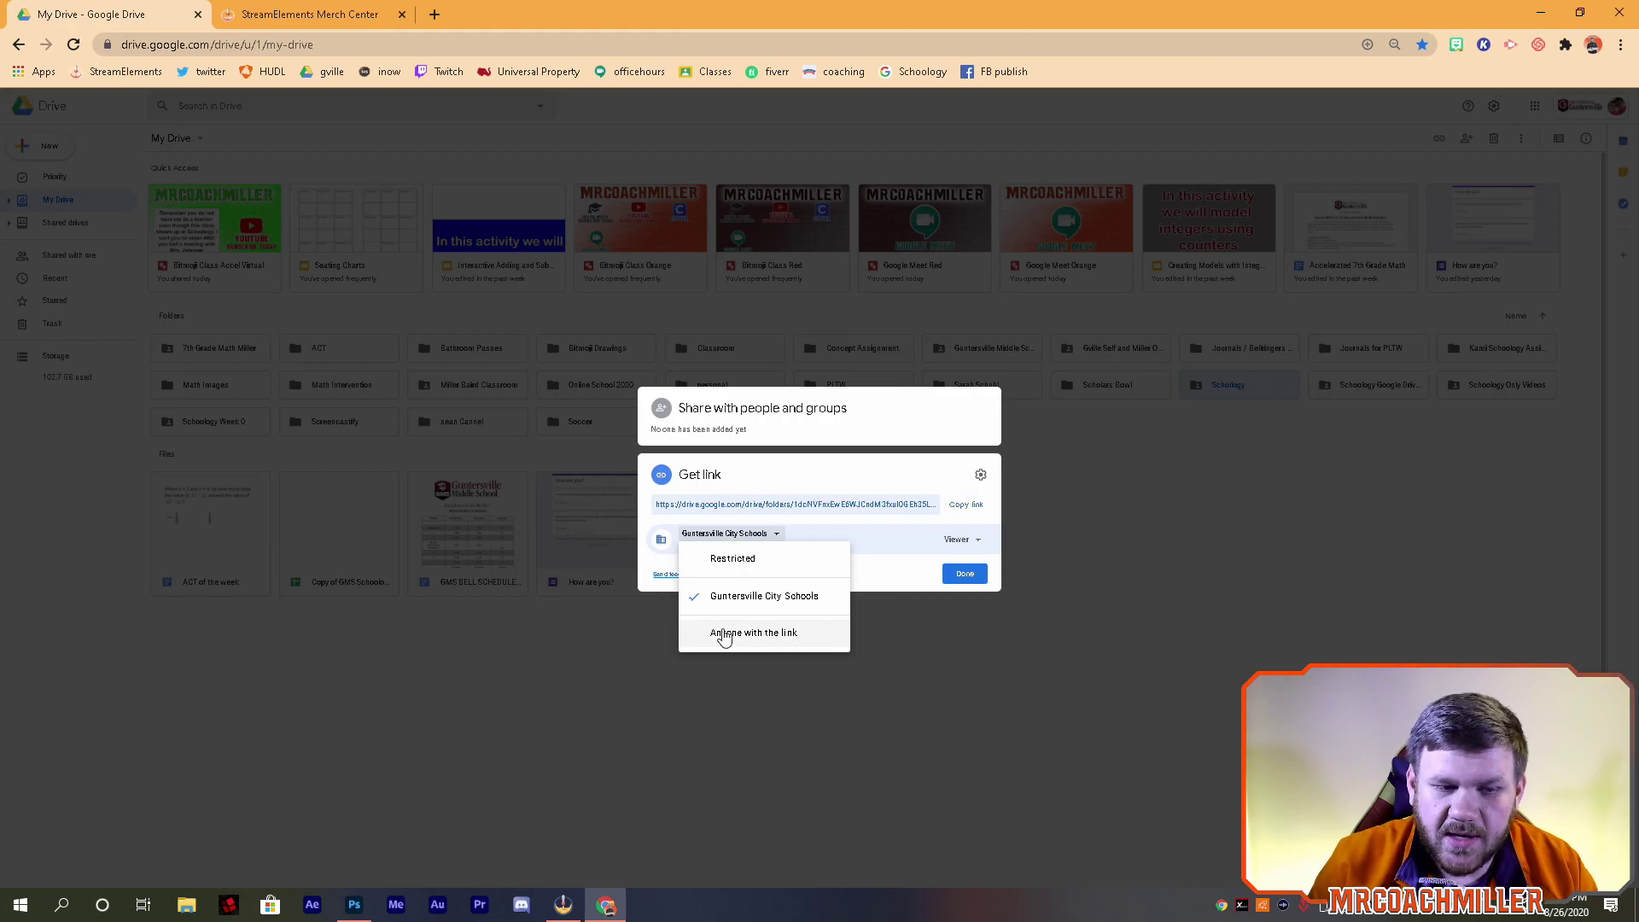
left_click(786, 637)
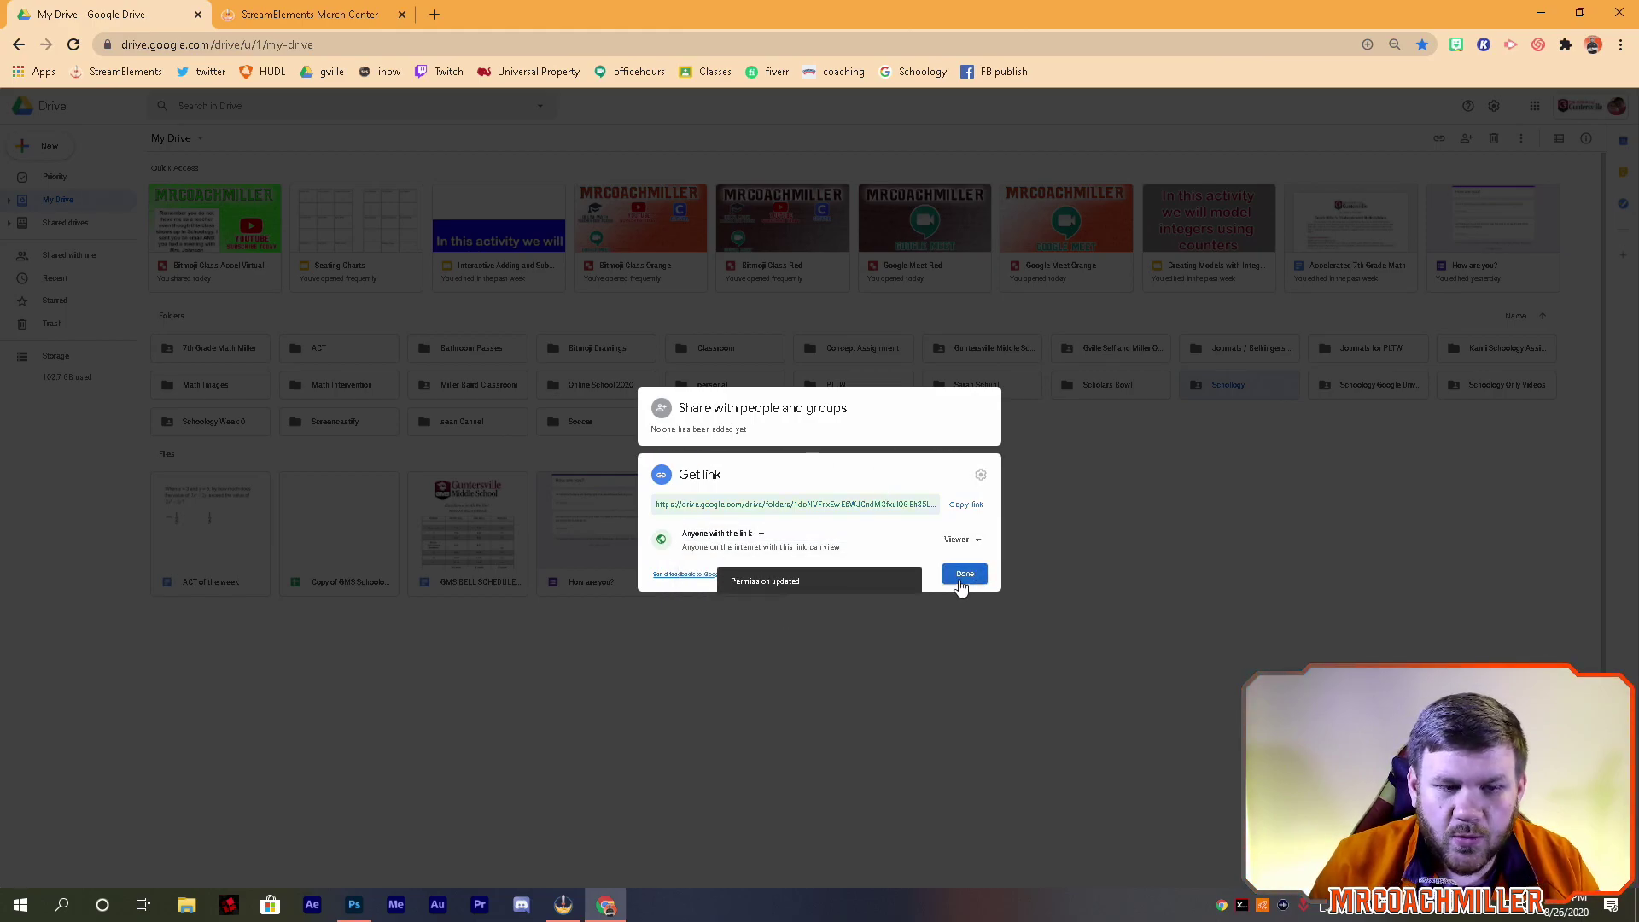
left_click(963, 572)
Step: Inside the Schoology folder, create a Google Doc named 'Test' and close it
double_click(1256, 391)
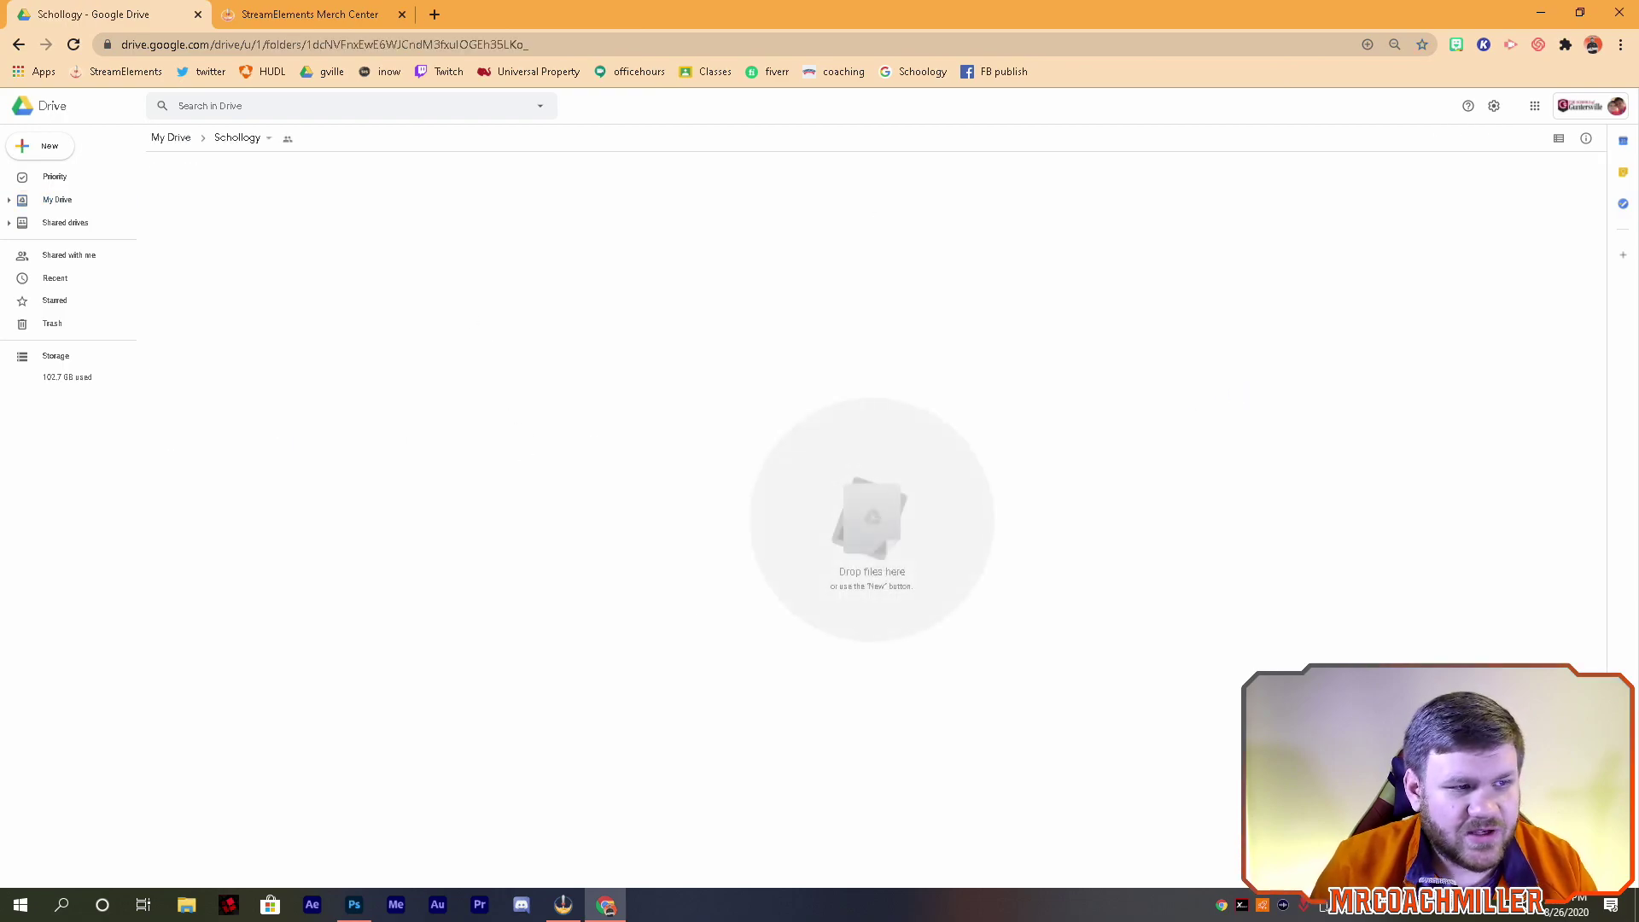
left_click(15, 152)
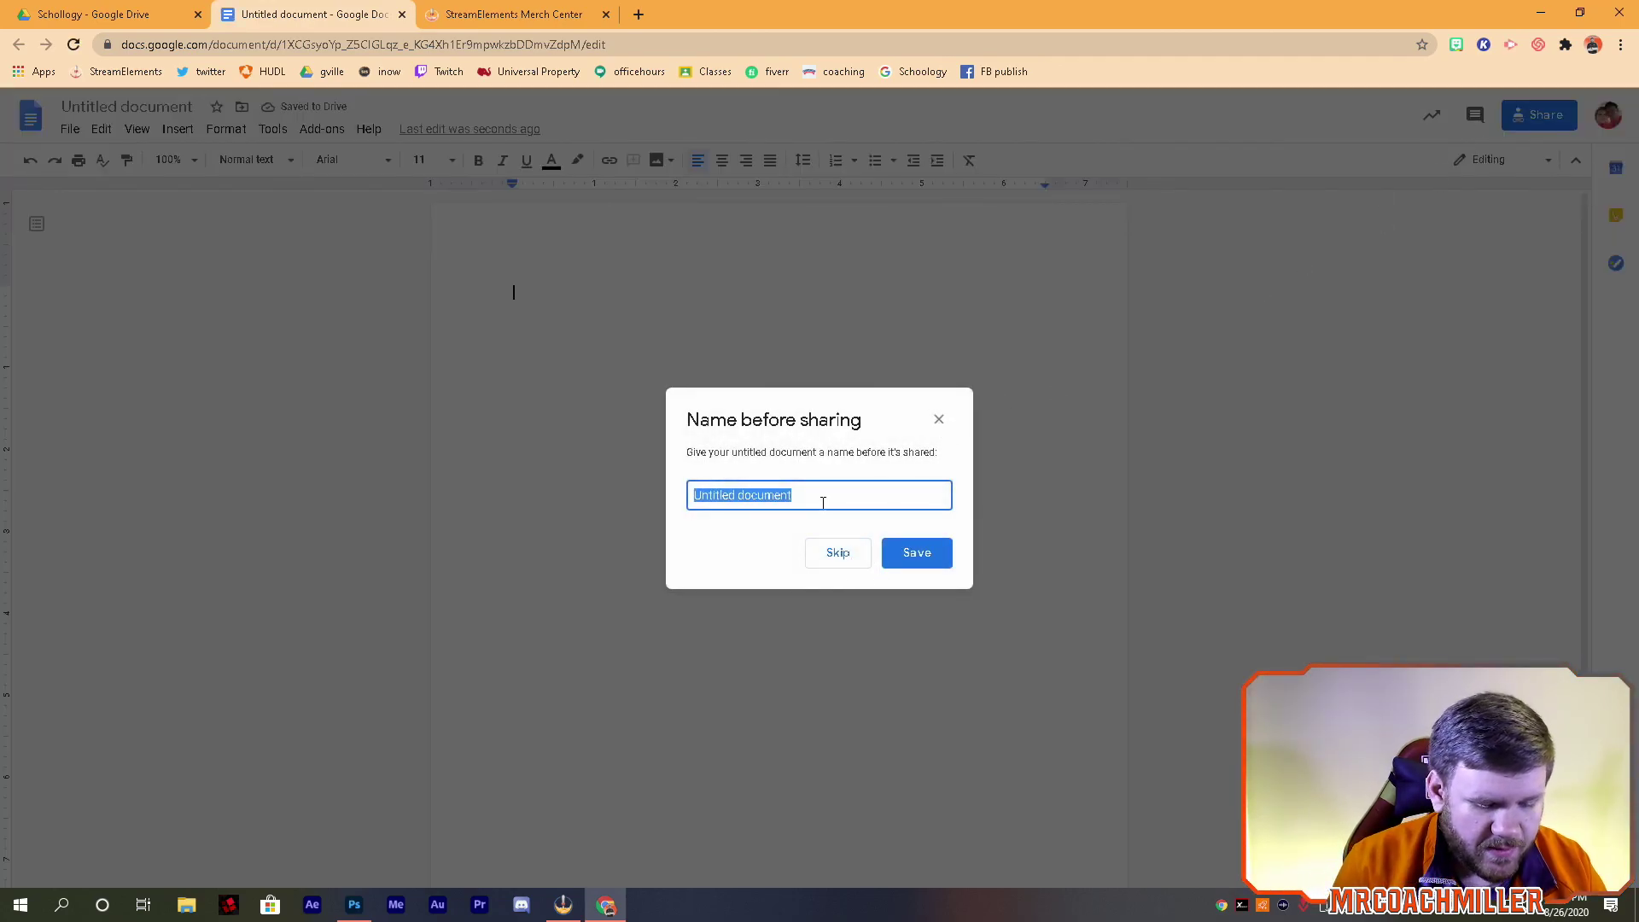
type("Test")
key("Return")
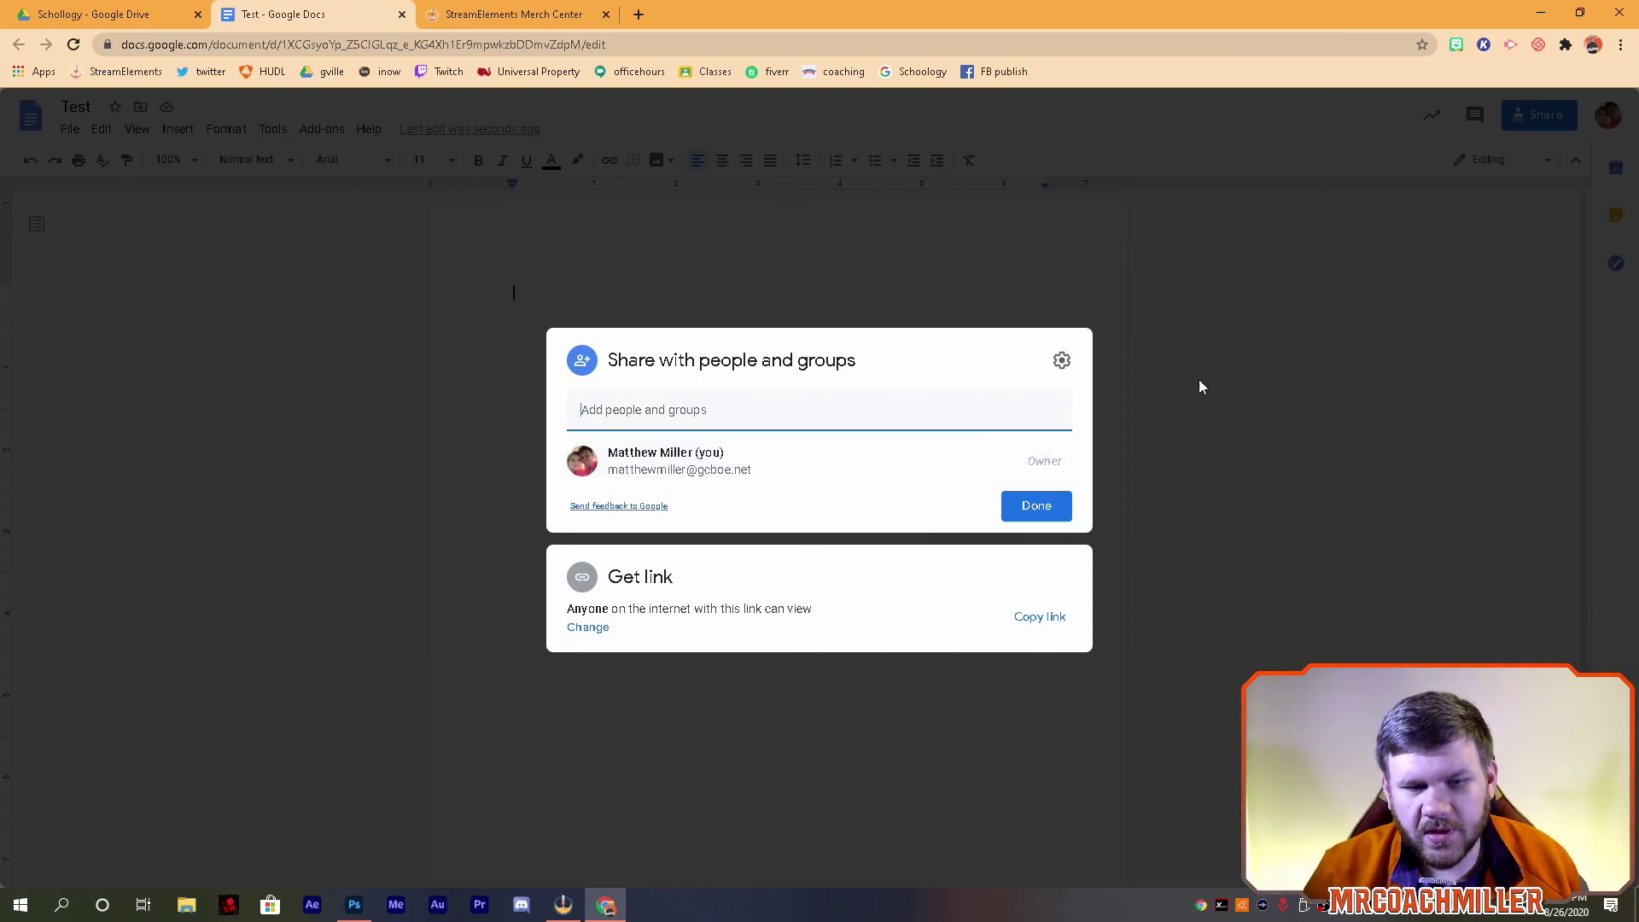
left_click(1332, 319)
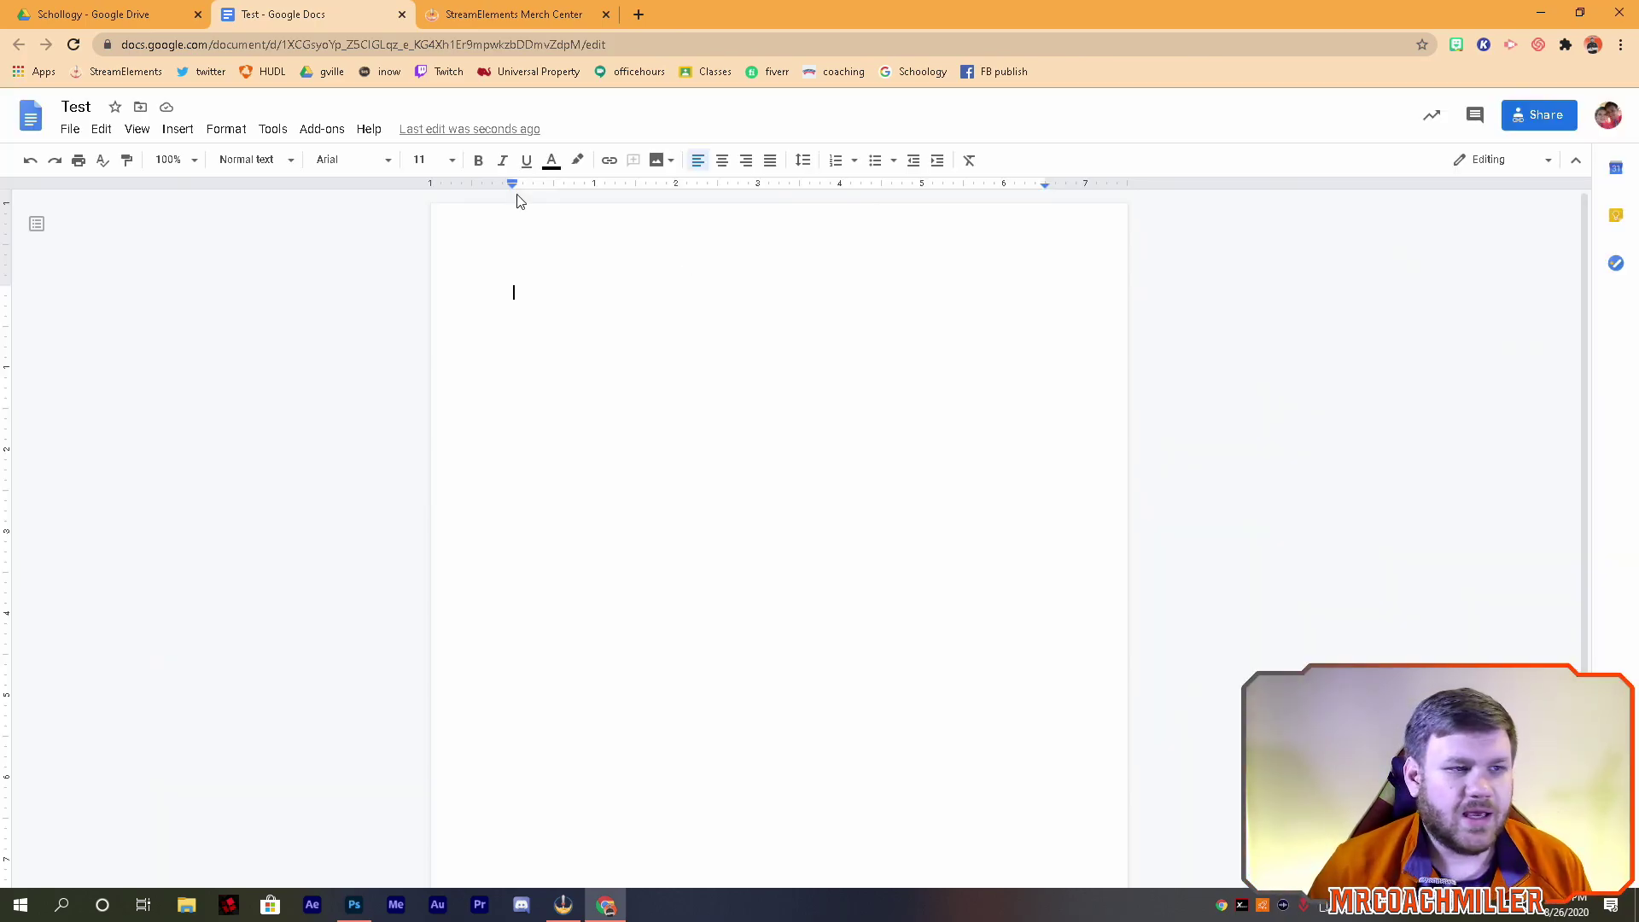
left_click(402, 14)
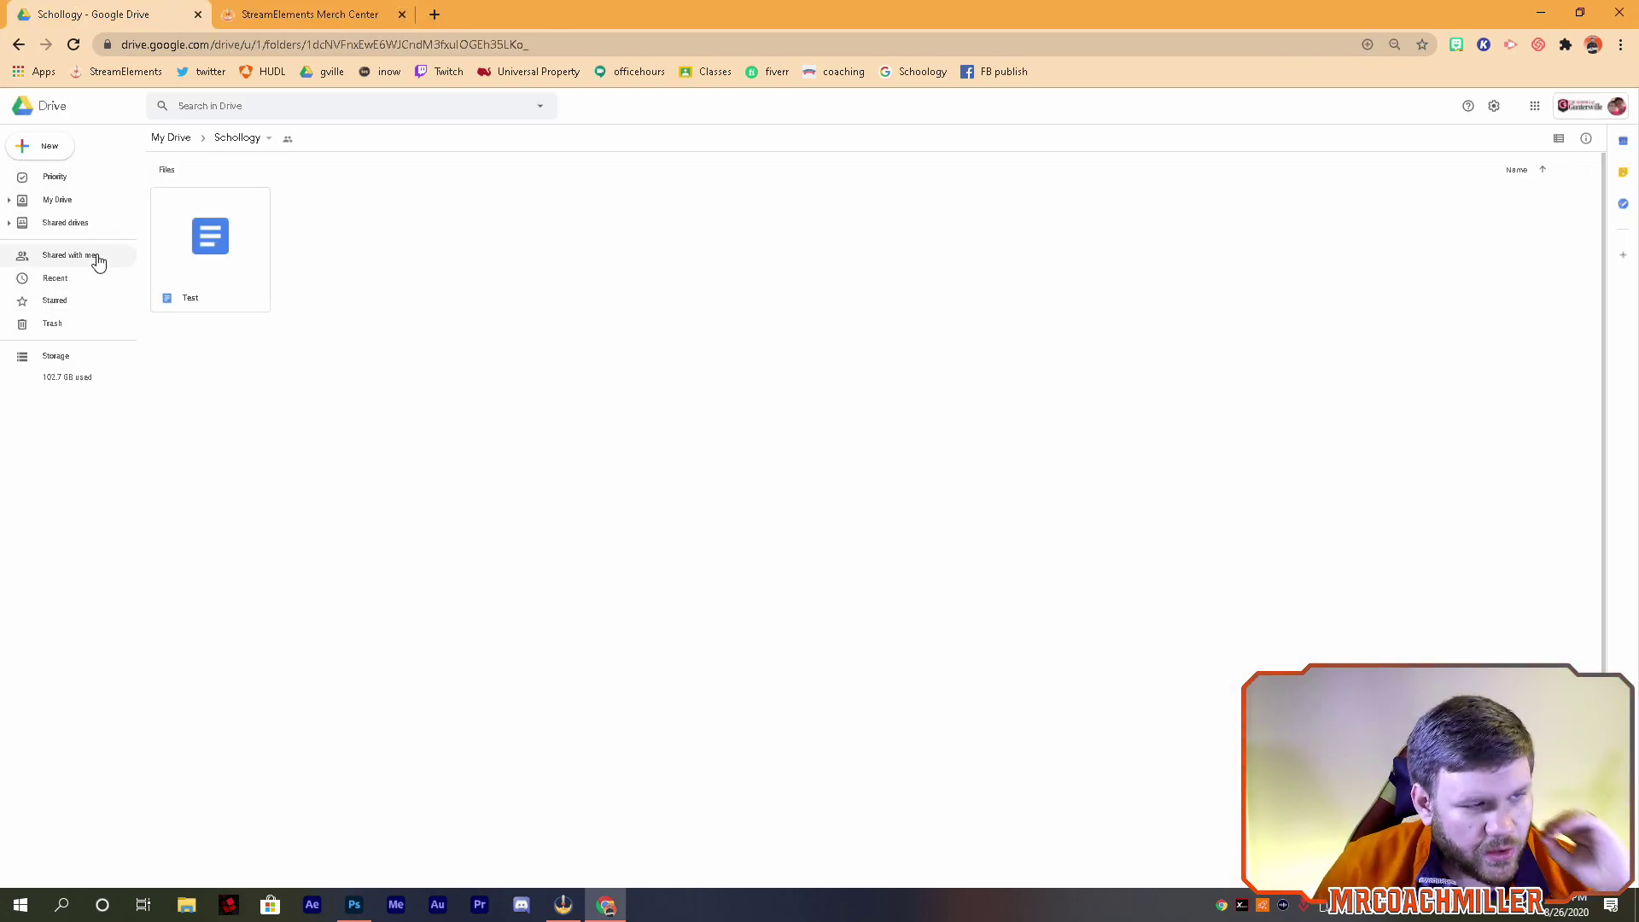
Step: Go back to My Drive from the left sidebar
left_click(61, 200)
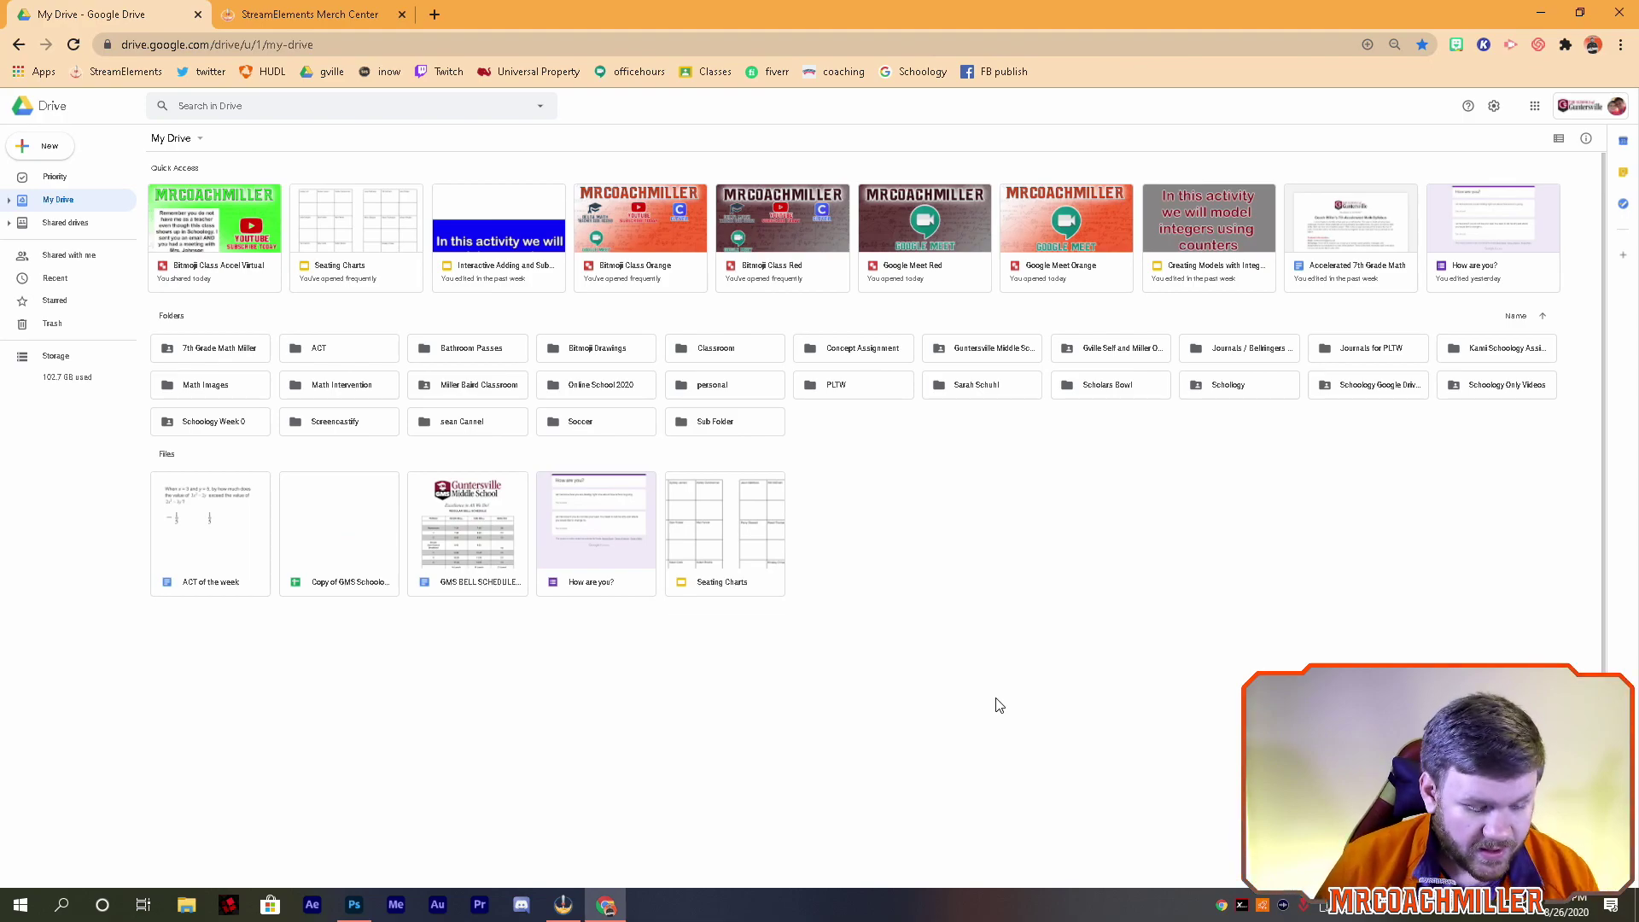
key("Tab")
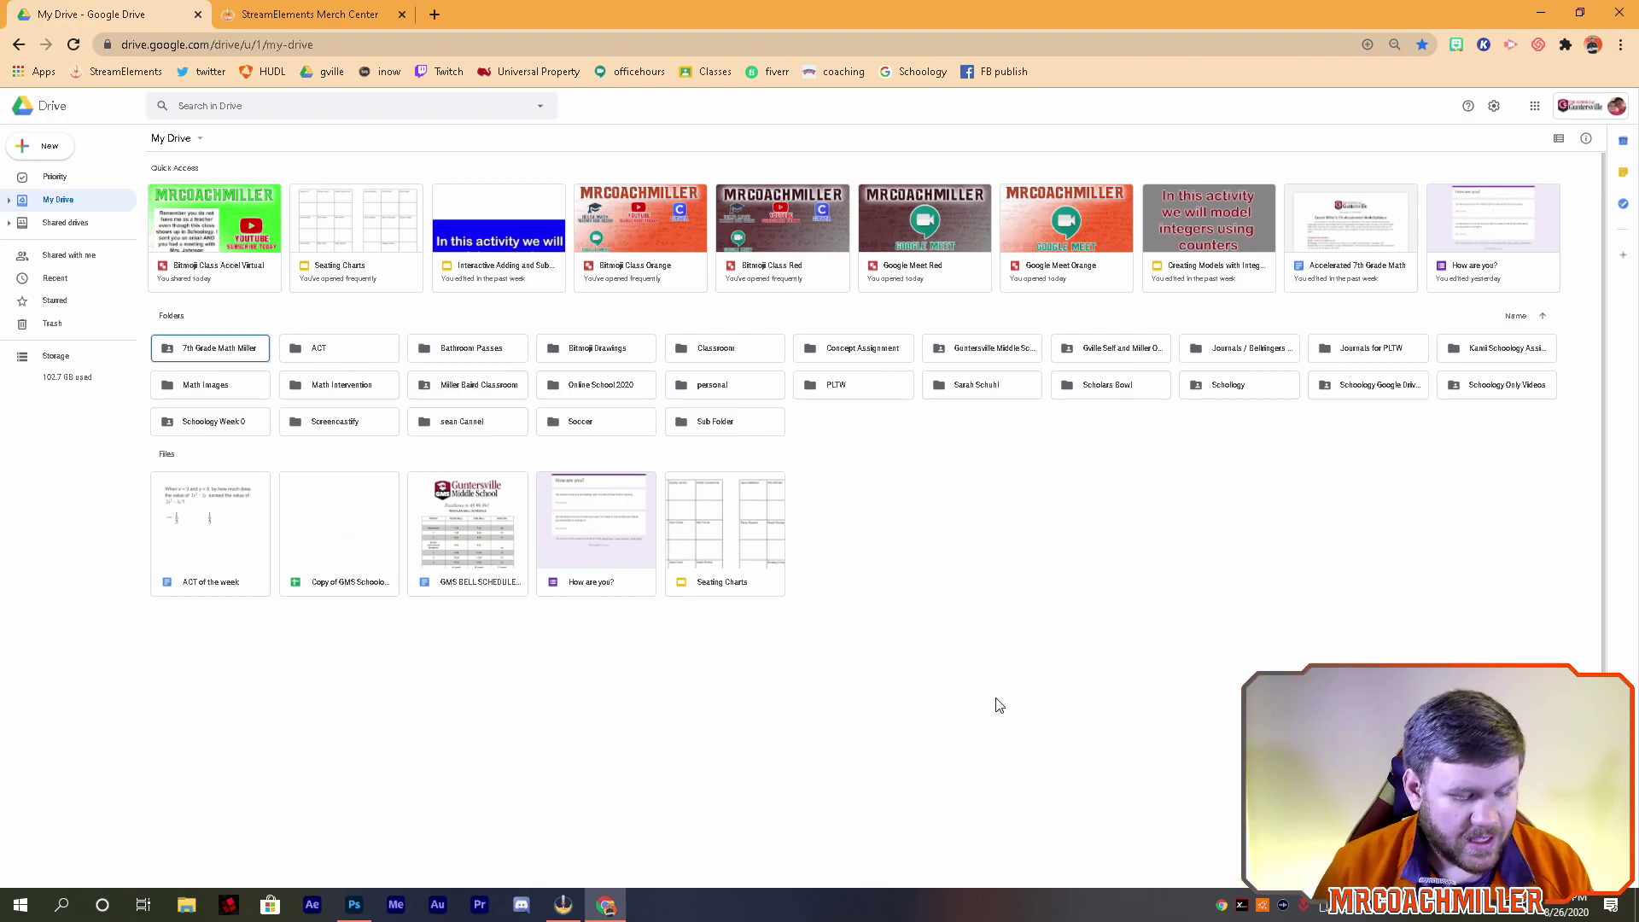